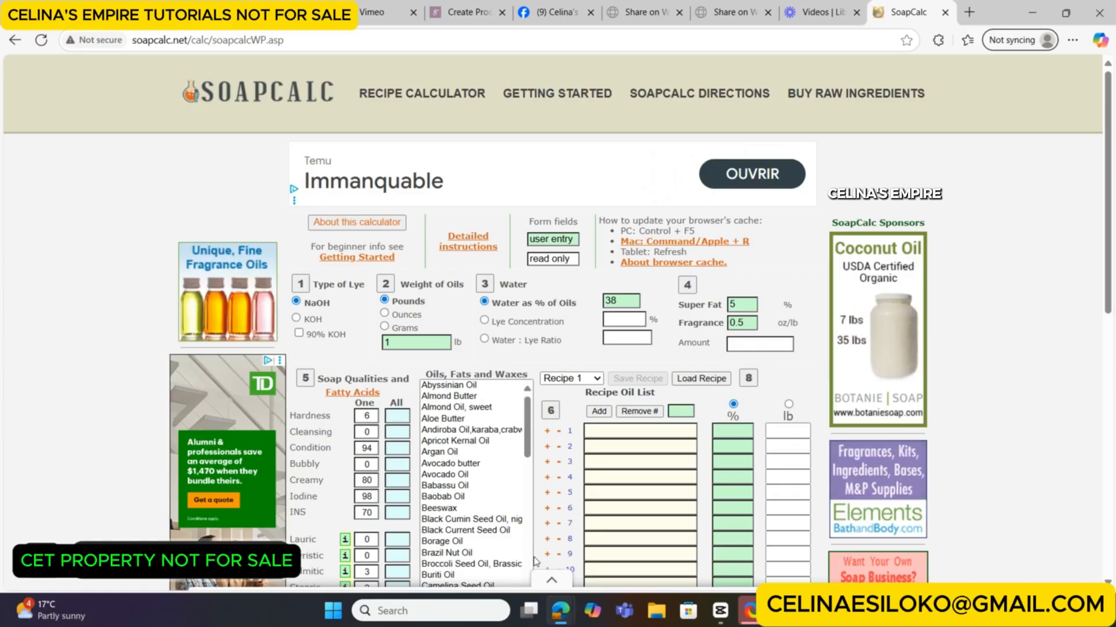
# - Open the Windows Calculator and divide 207 by 77
pyautogui.click(410, 616)
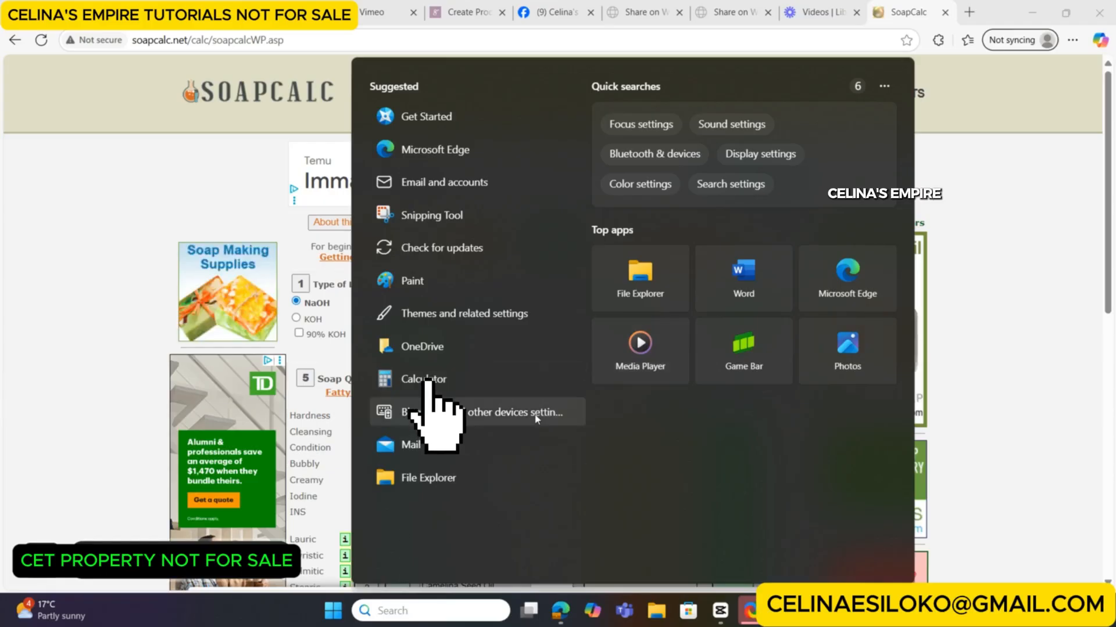
pyautogui.click(477, 385)
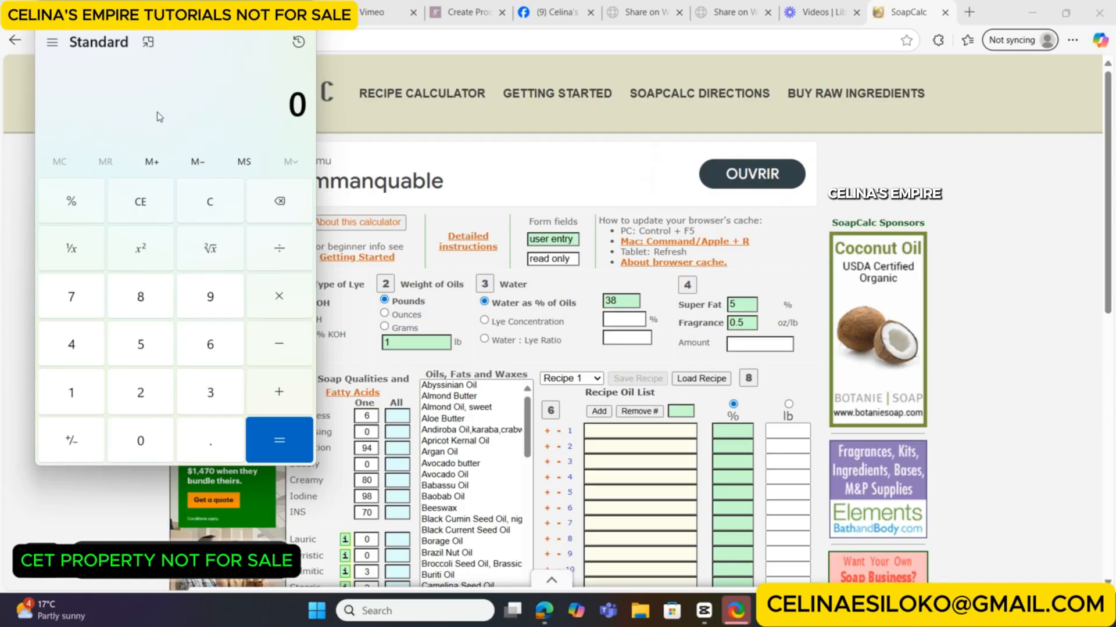
pyautogui.click(141, 401)
pyautogui.click(142, 443)
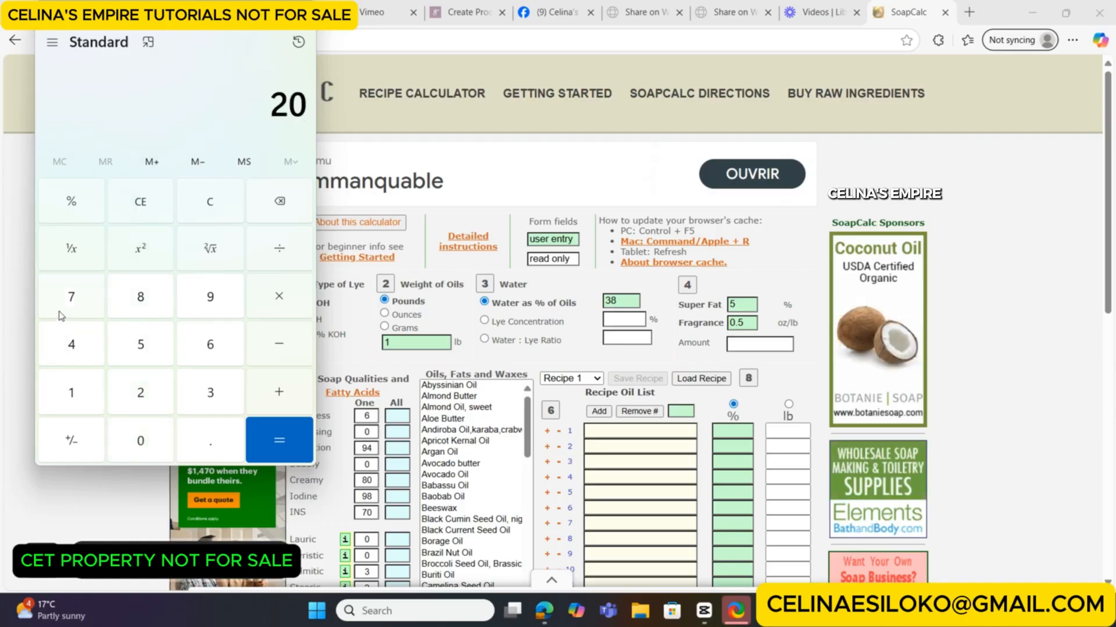
pyautogui.click(62, 315)
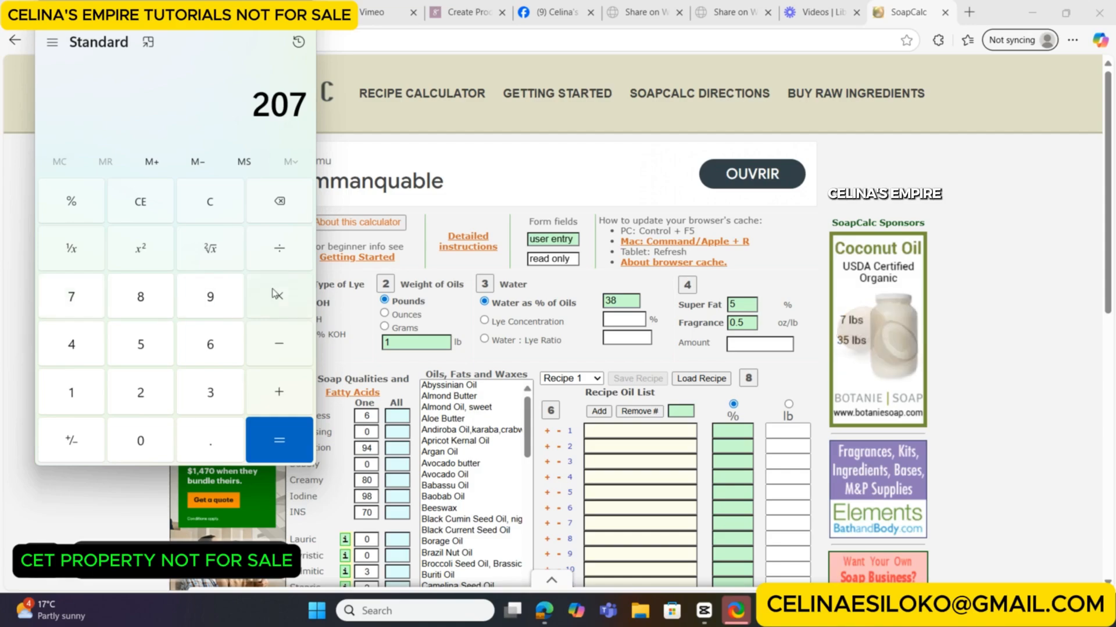
pyautogui.click(274, 260)
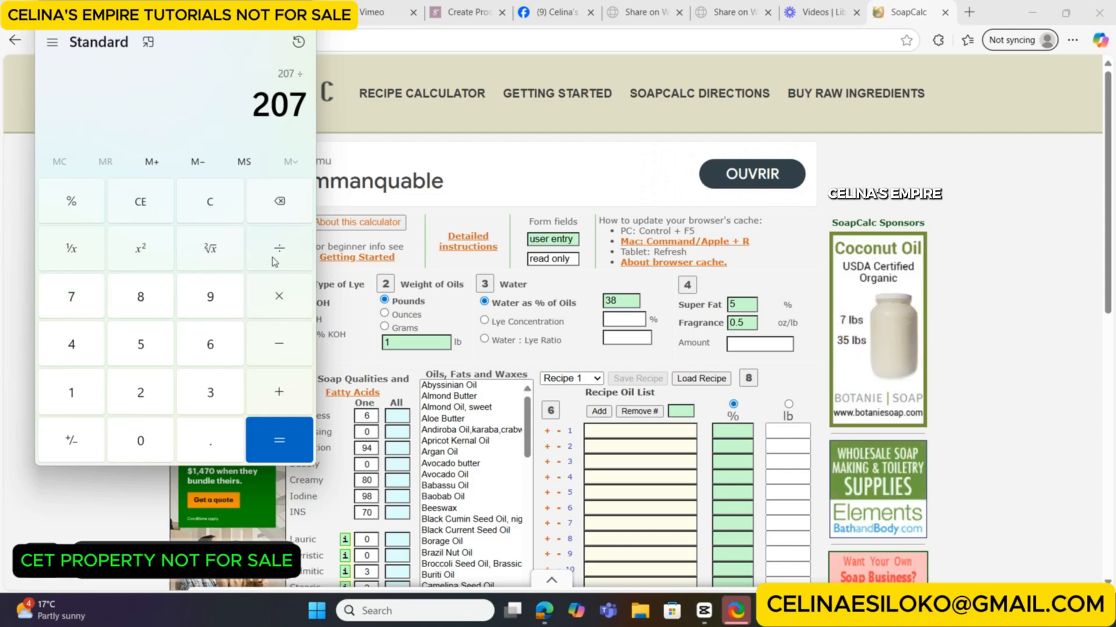
pyautogui.click(82, 307)
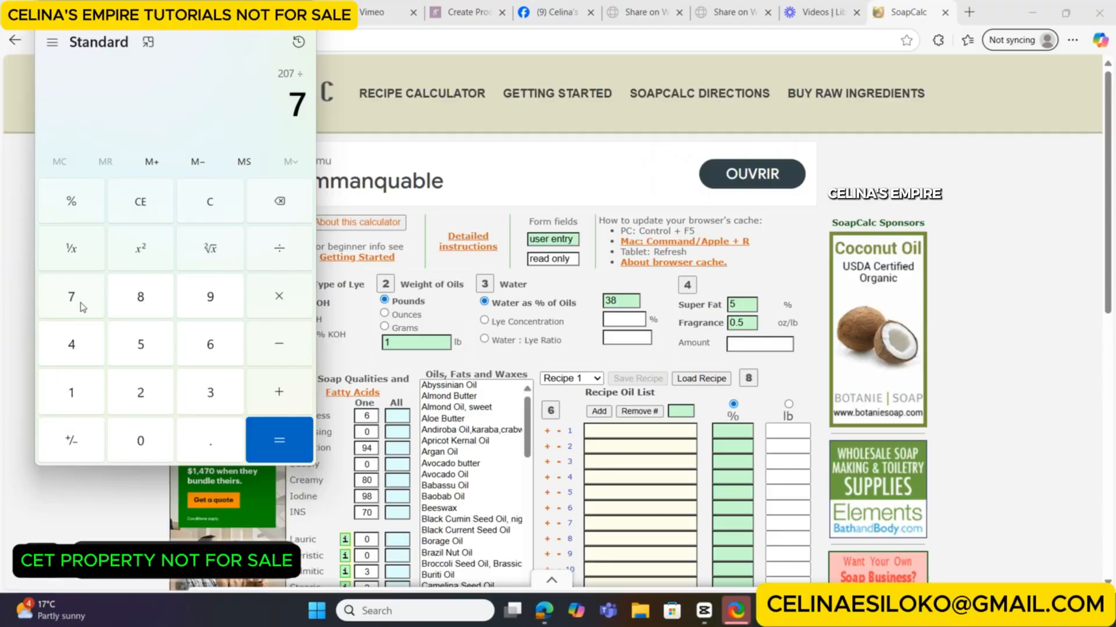
pyautogui.click(82, 307)
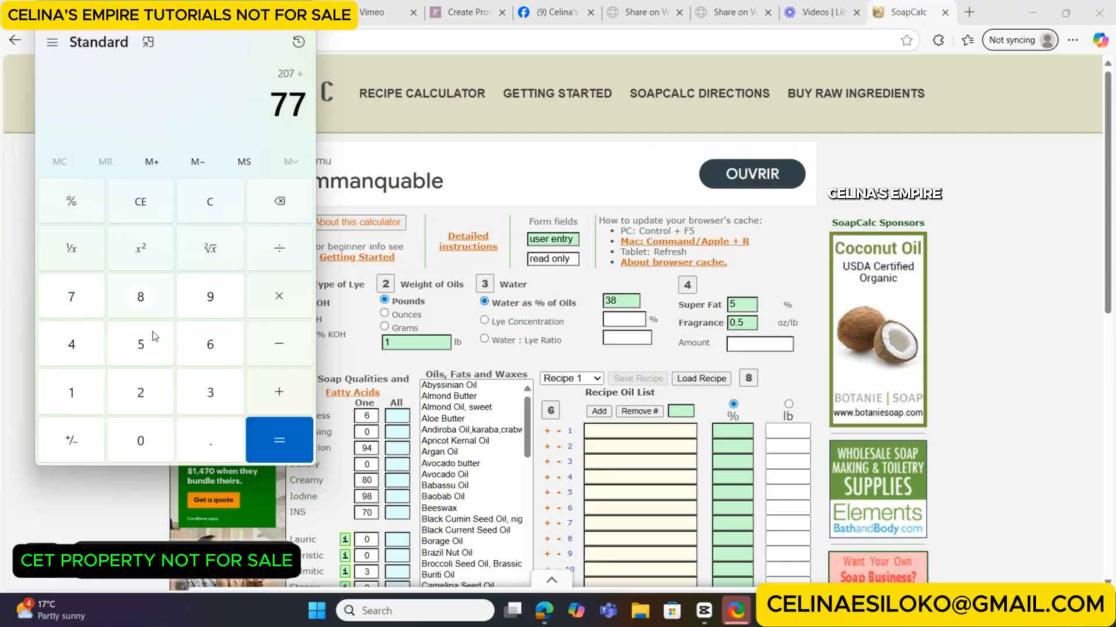
pyautogui.click(285, 437)
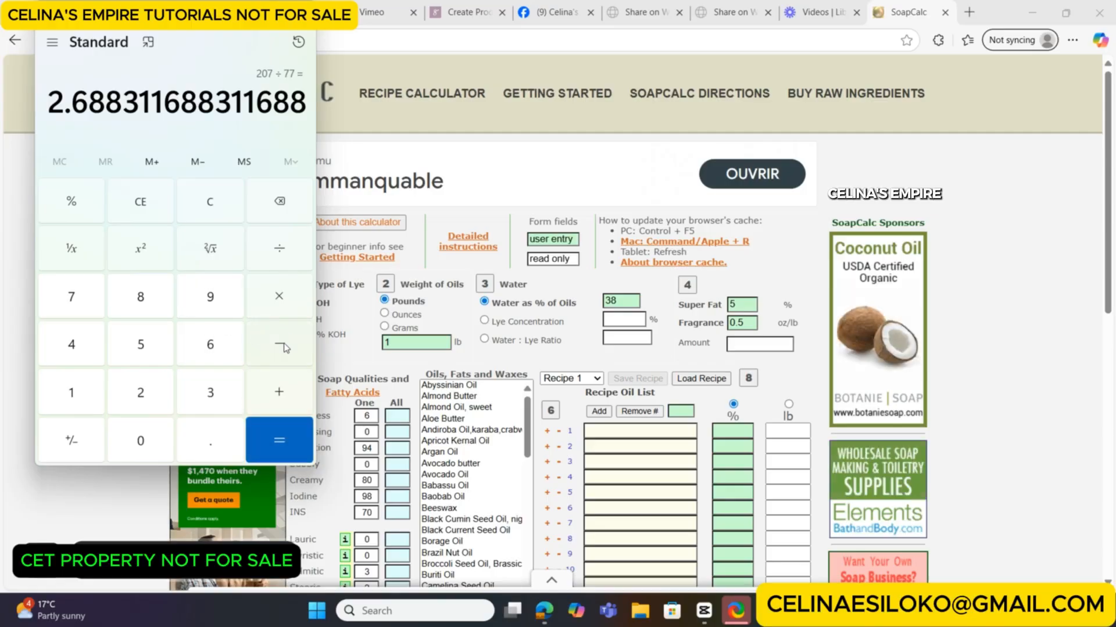
# - Multiply the quotient by 77 to check it, and close the calculator
pyautogui.click(278, 298)
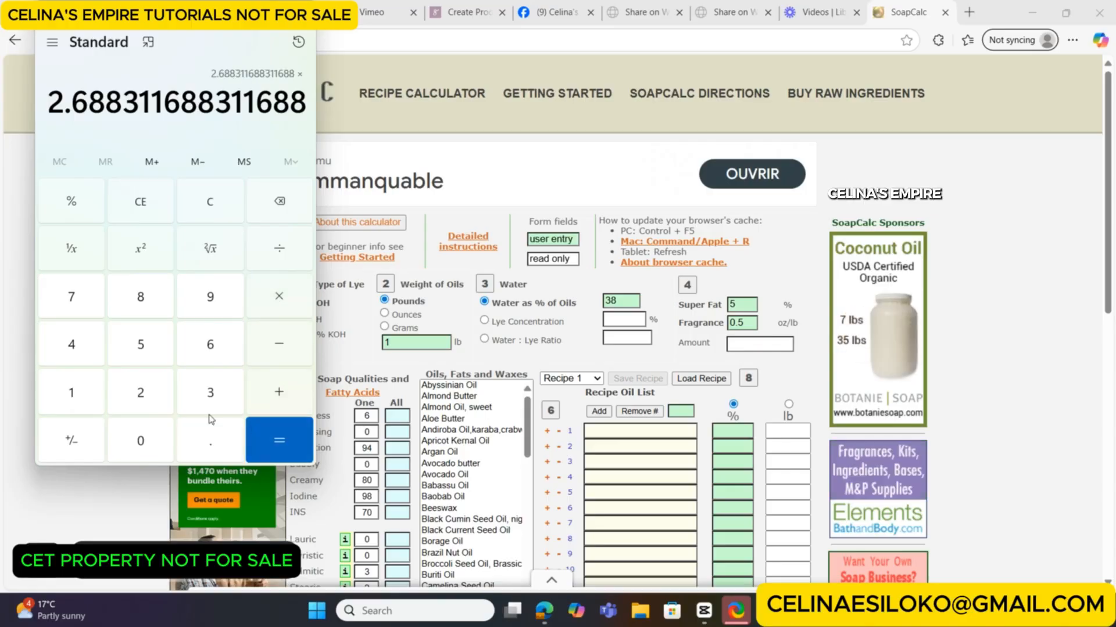
pyautogui.click(70, 304)
pyautogui.click(70, 304)
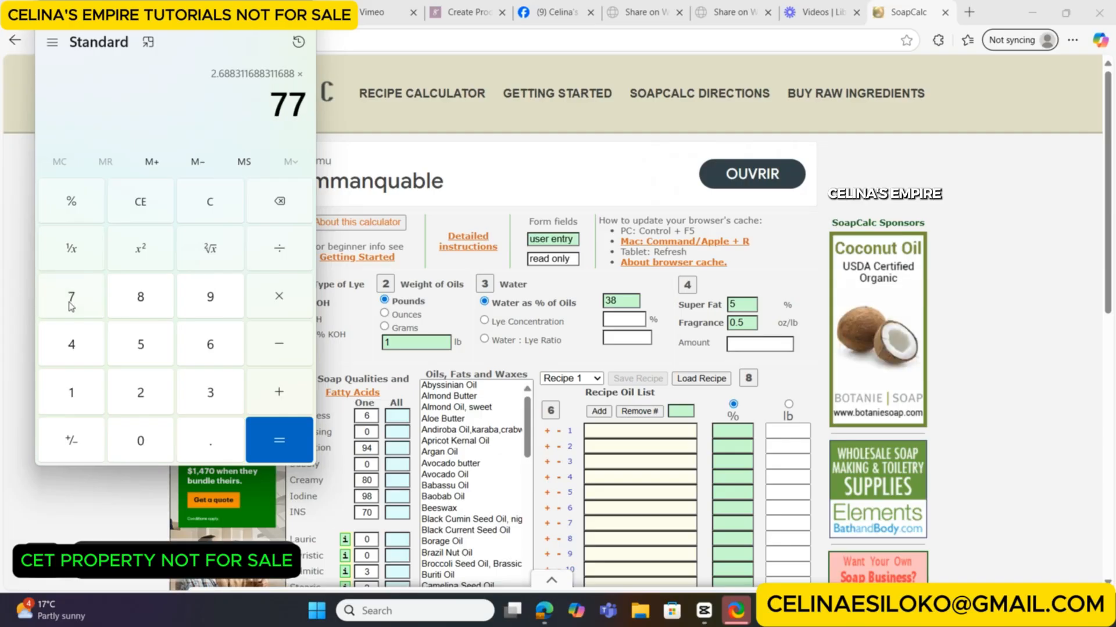
pyautogui.click(276, 440)
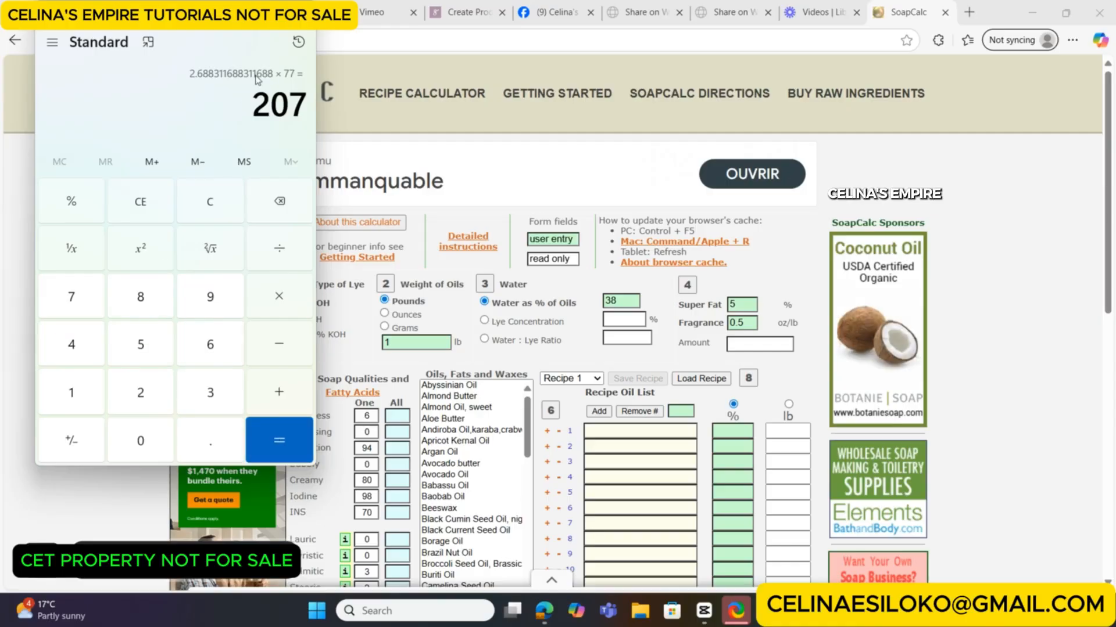
pyautogui.click(293, 18)
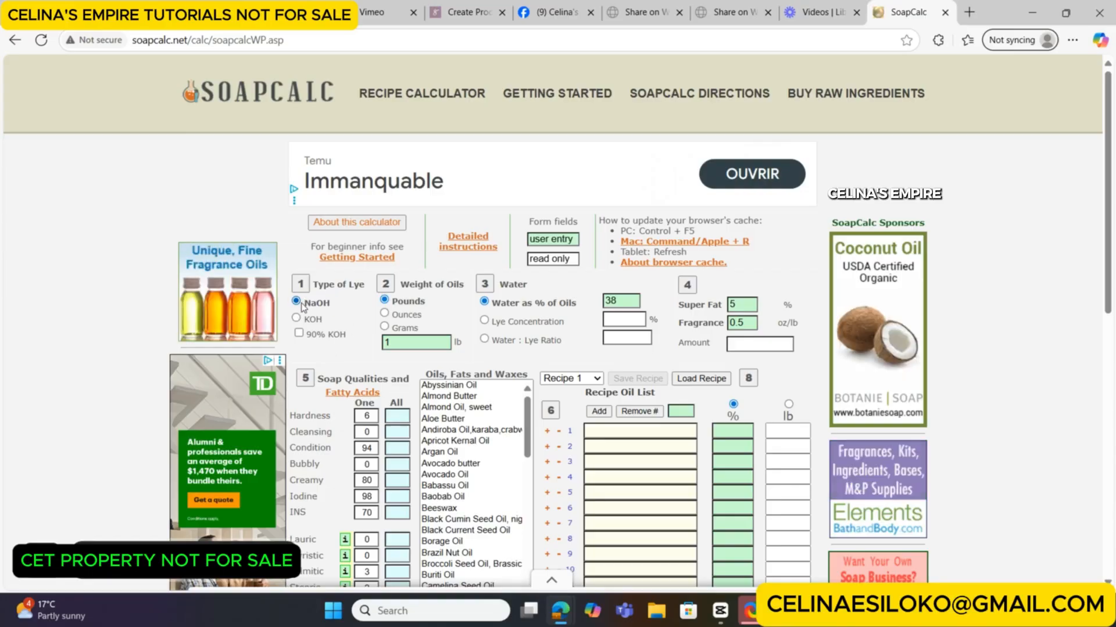
# - Try the 90% KOH lye option and switch the lye type back to NaOH
pyautogui.click(298, 333)
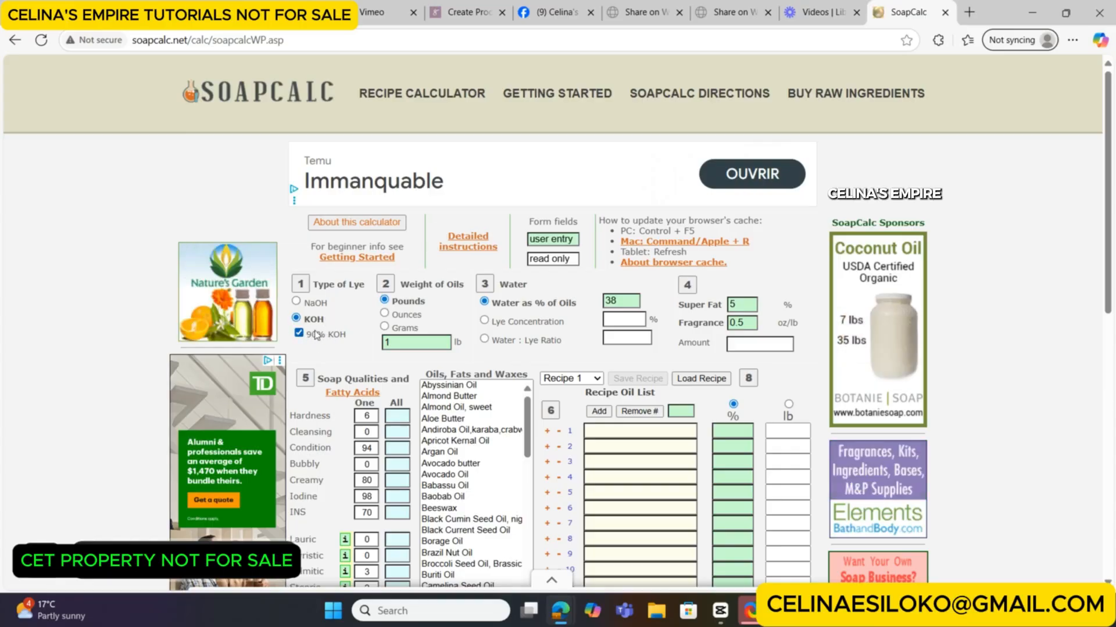
pyautogui.click(314, 335)
pyautogui.click(295, 301)
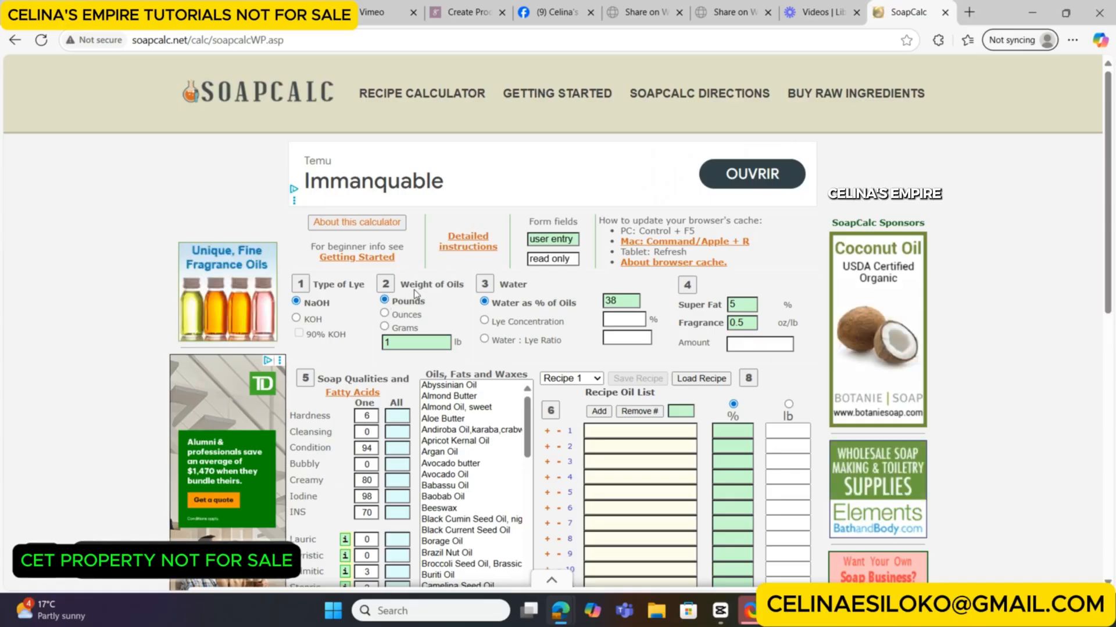
# - Set the weight of oils to 500 grams
pyautogui.click(384, 328)
pyautogui.write('500')
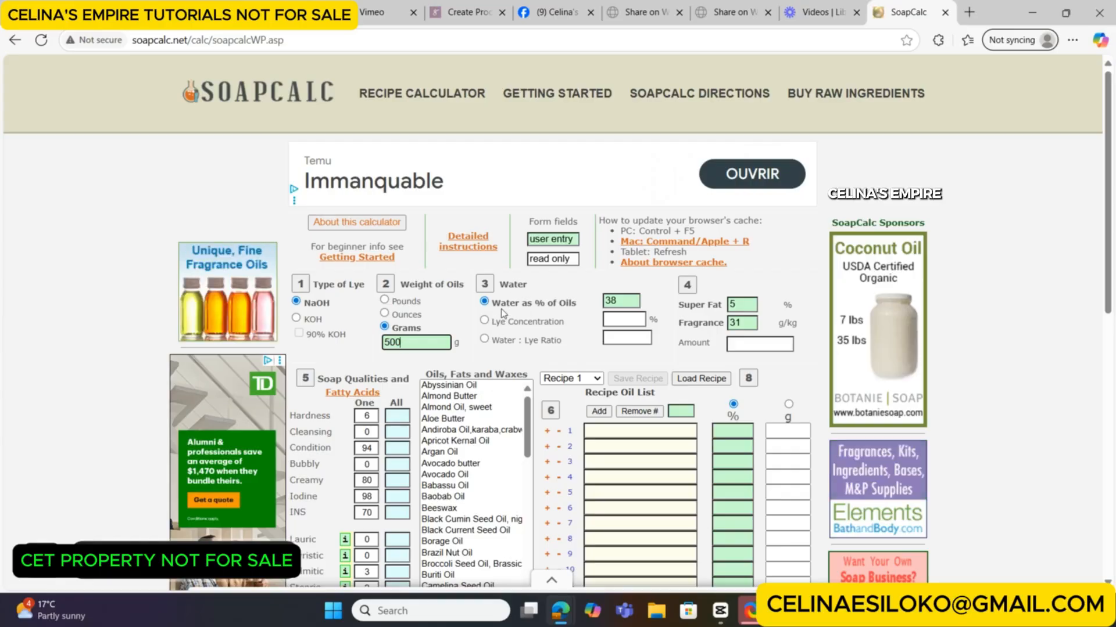
# - Try 30, 39 and 29 for water as a percentage of oils, and restore it to 38
pyautogui.click(620, 301)
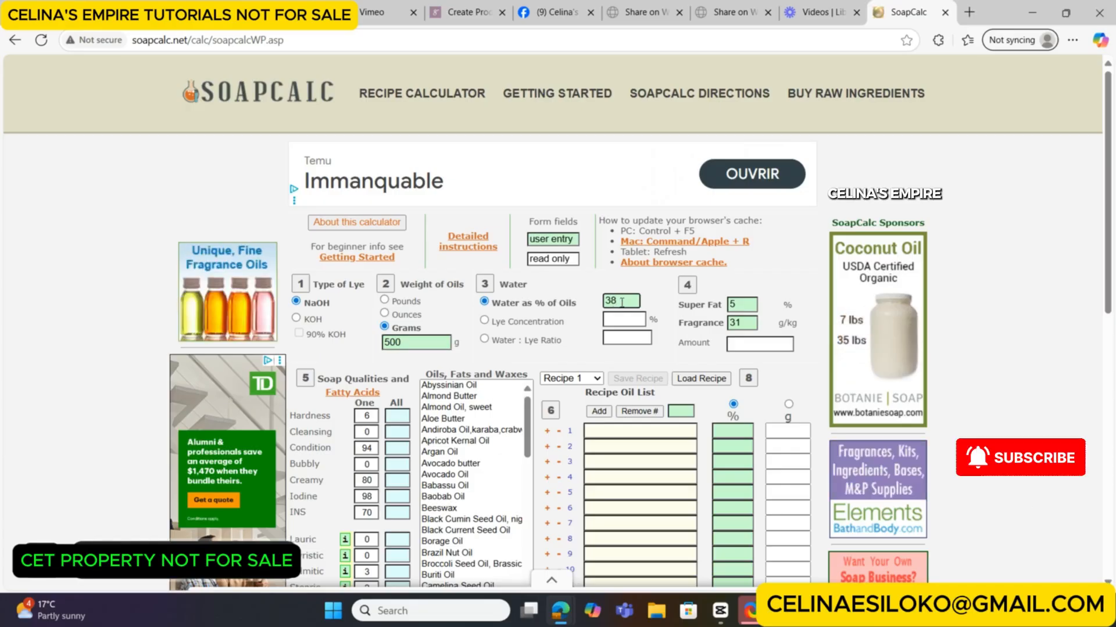
pyautogui.press('BackSpace')
pyautogui.write('0')
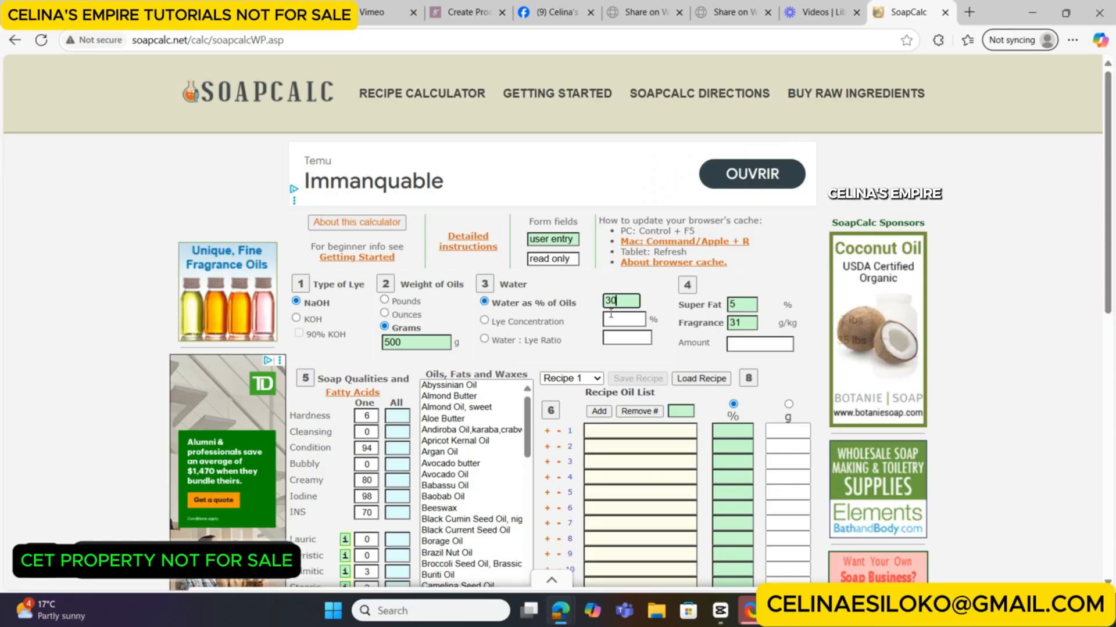
pyautogui.press('BackSpace')
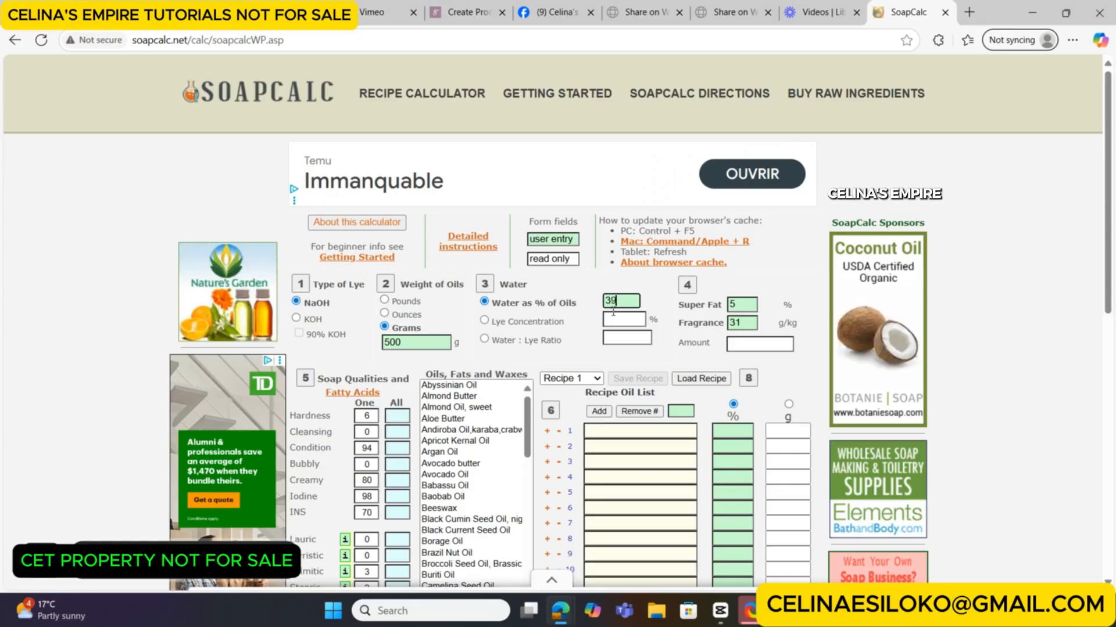
pyautogui.press('BackSpace')
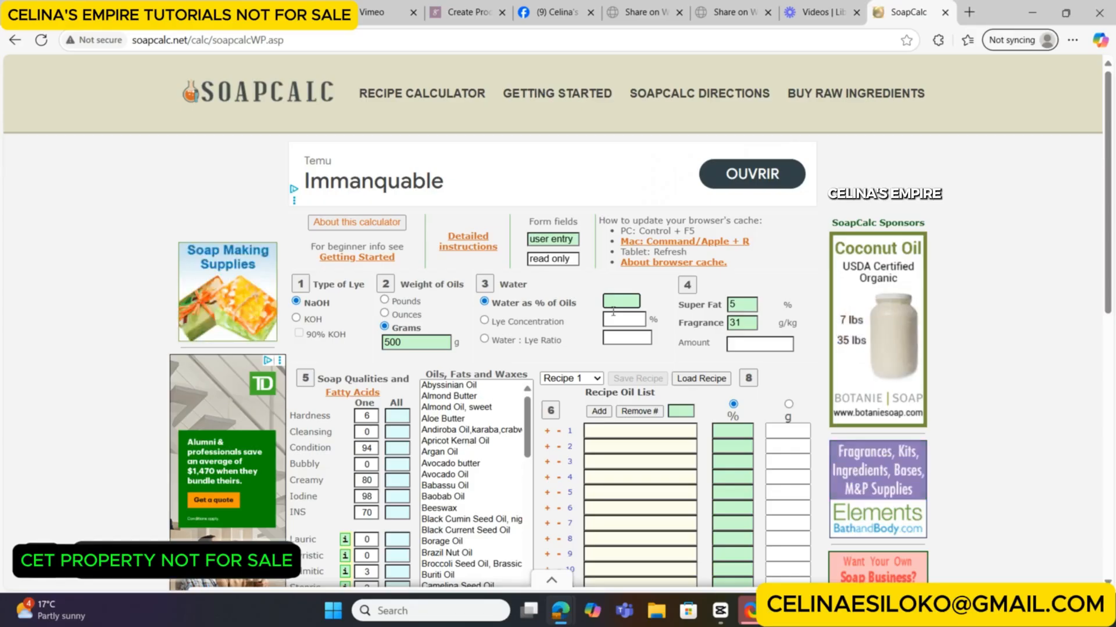
pyautogui.write('29')
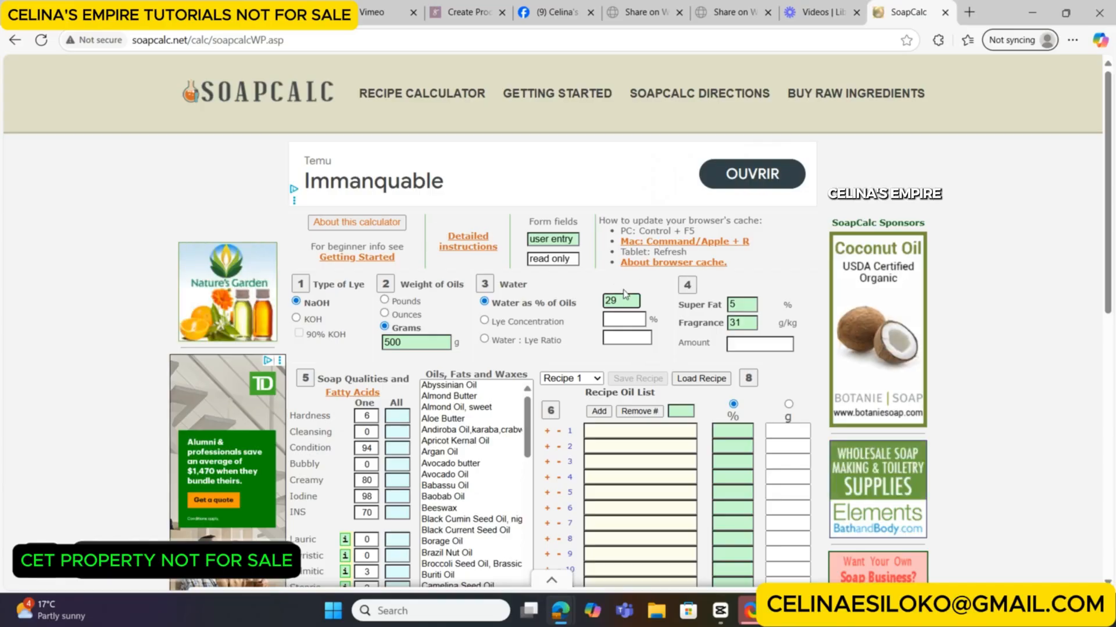
pyautogui.press('BackSpace')
pyautogui.press('BackSpace')
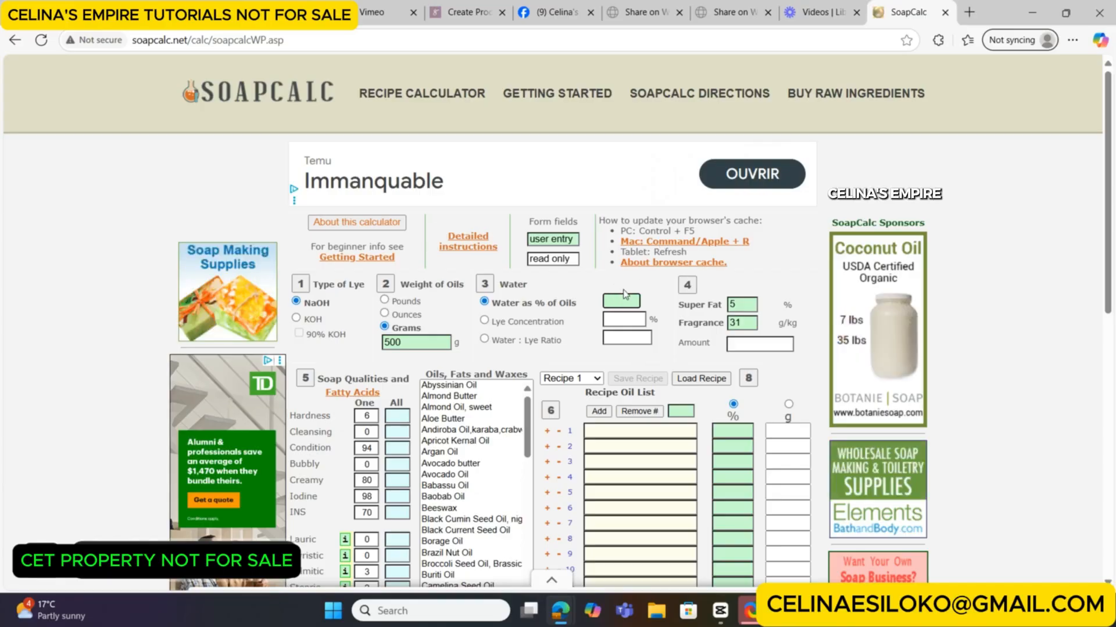
pyautogui.write('38')
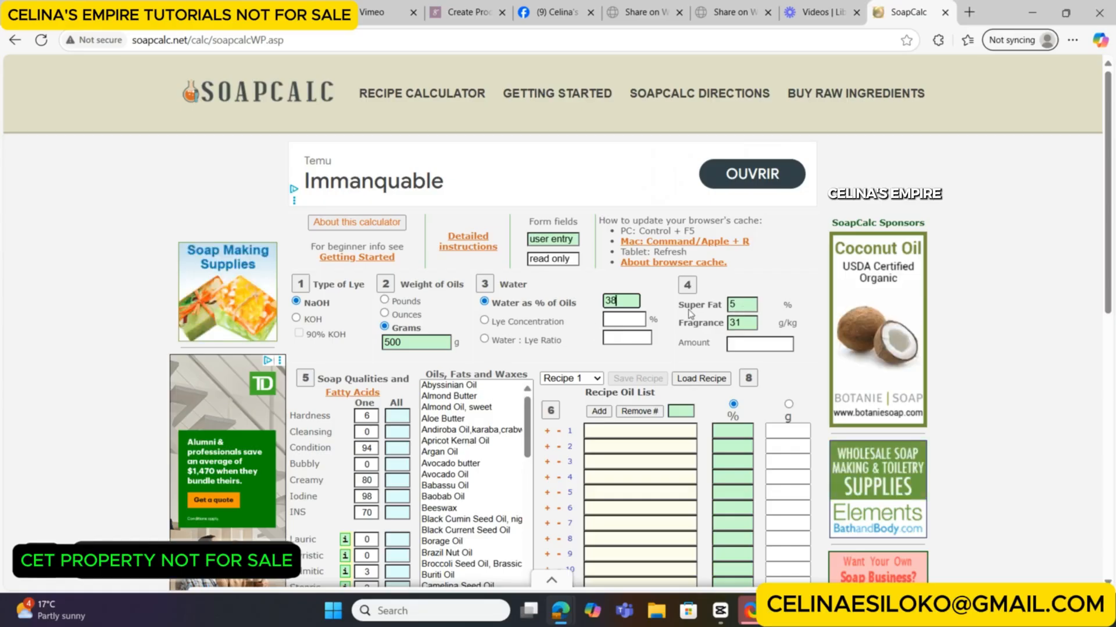
# - Clear the super fat percentage and enter 5 again
pyautogui.click(740, 304)
pyautogui.press('BackSpace')
pyautogui.write('9')
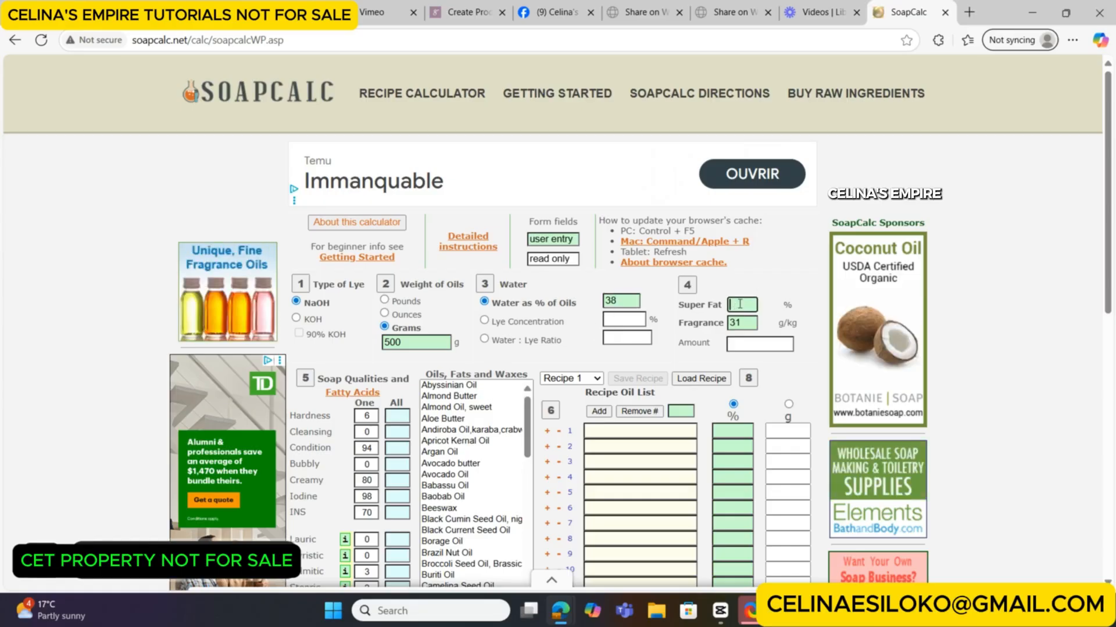
pyautogui.press('BackSpace')
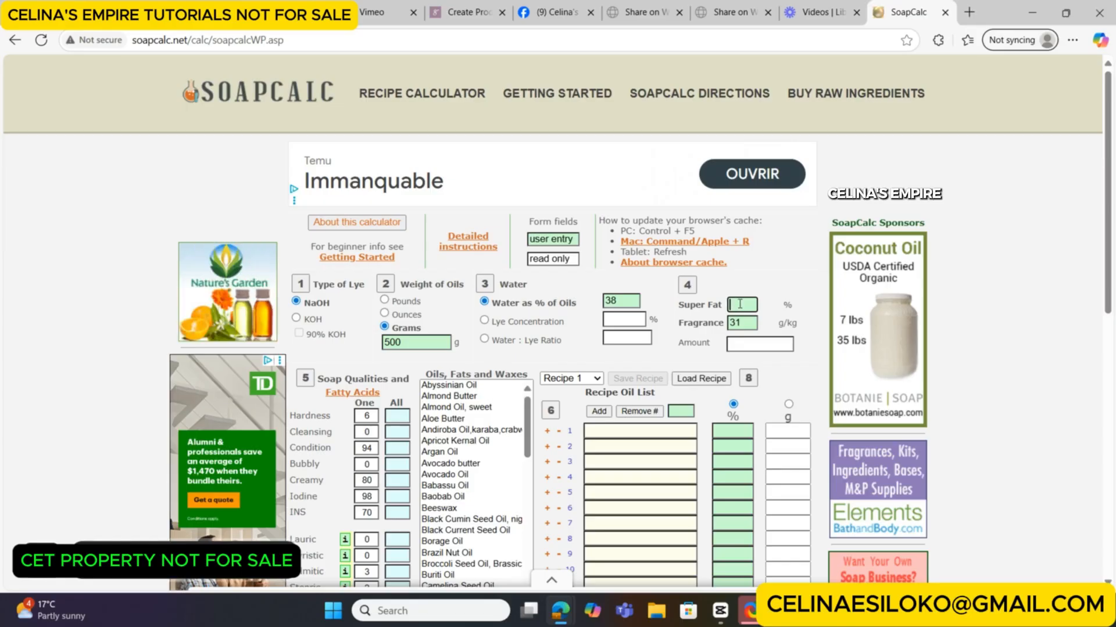
pyautogui.write('5')
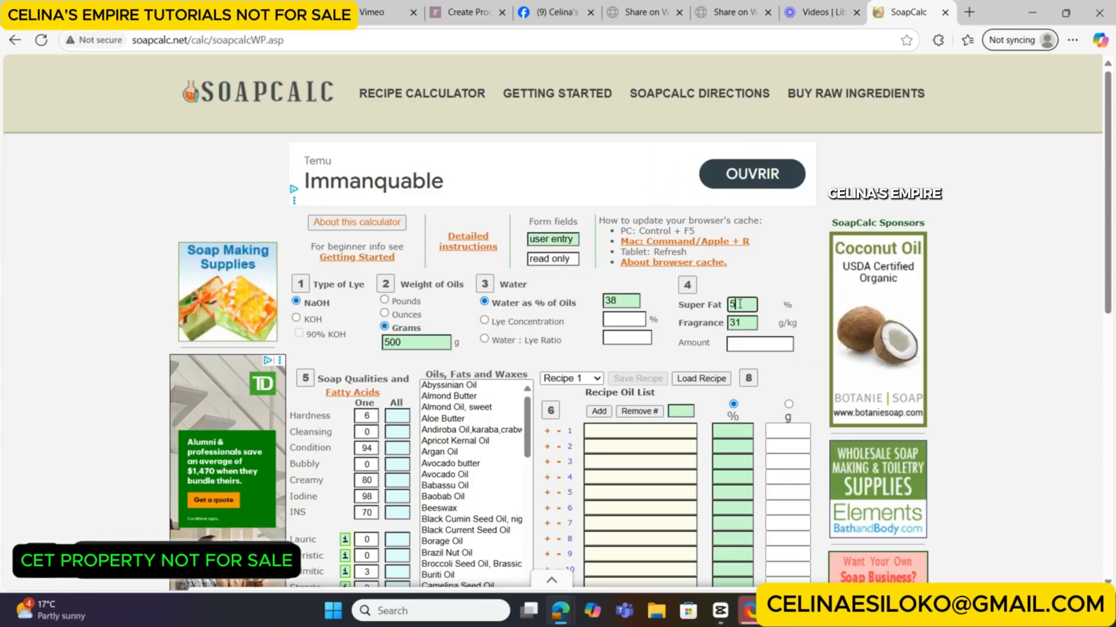
# - Examine the guideline ranges of the soap qualities, including cleansing, condition, bubbly and iodine
pyautogui.scroll(-1, 740, 304)
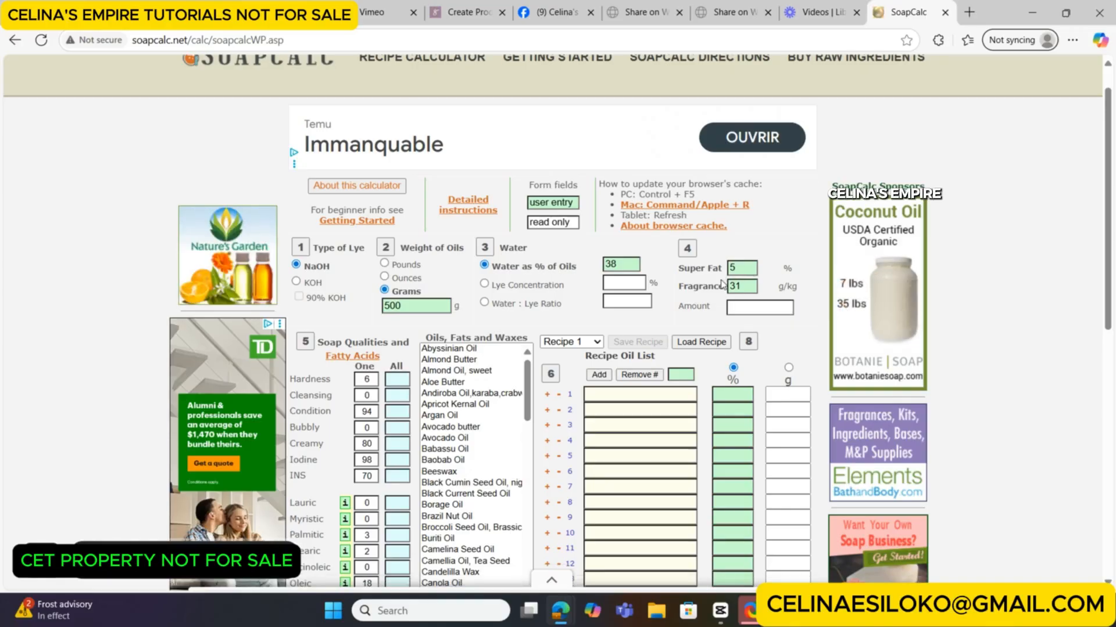
pyautogui.scroll(-2, 493, 278)
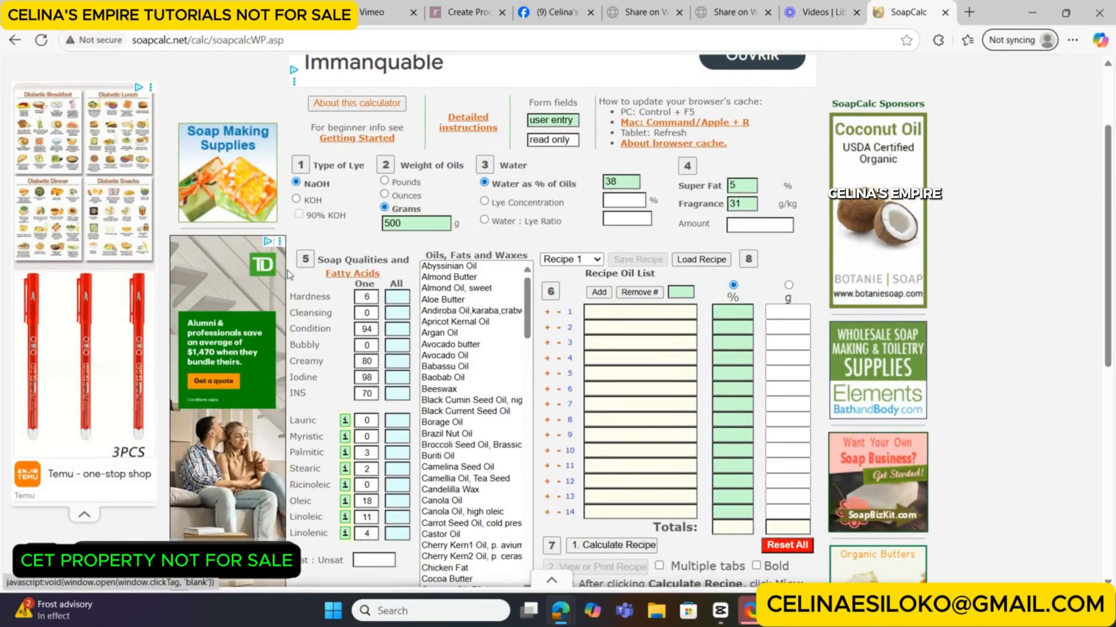
pyautogui.moveTo(332, 315)
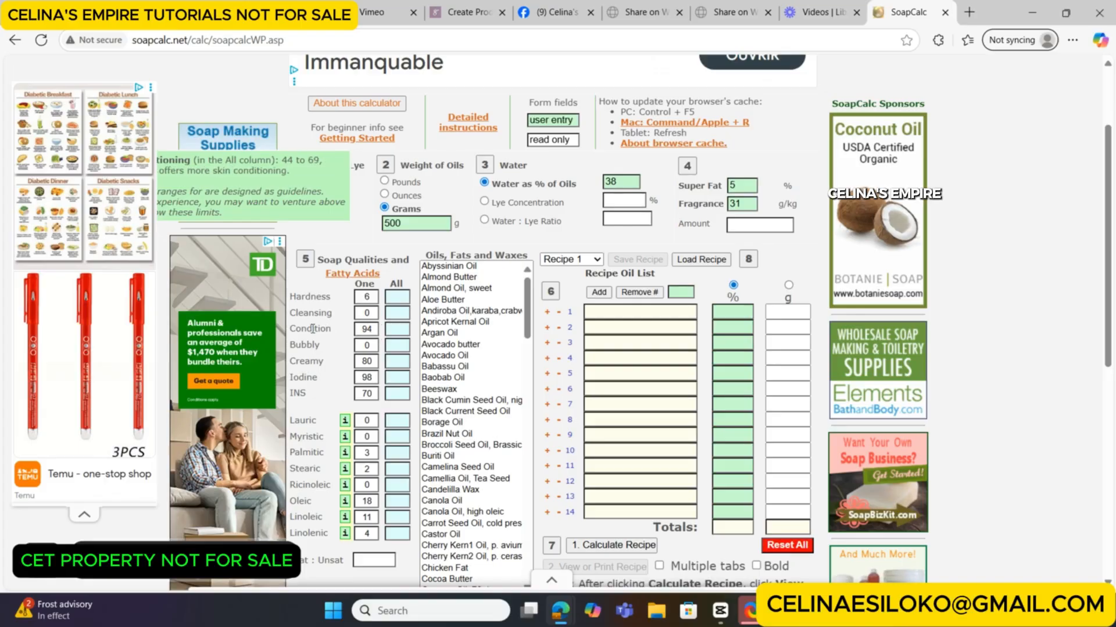
pyautogui.moveTo(317, 351)
pyautogui.moveTo(336, 379)
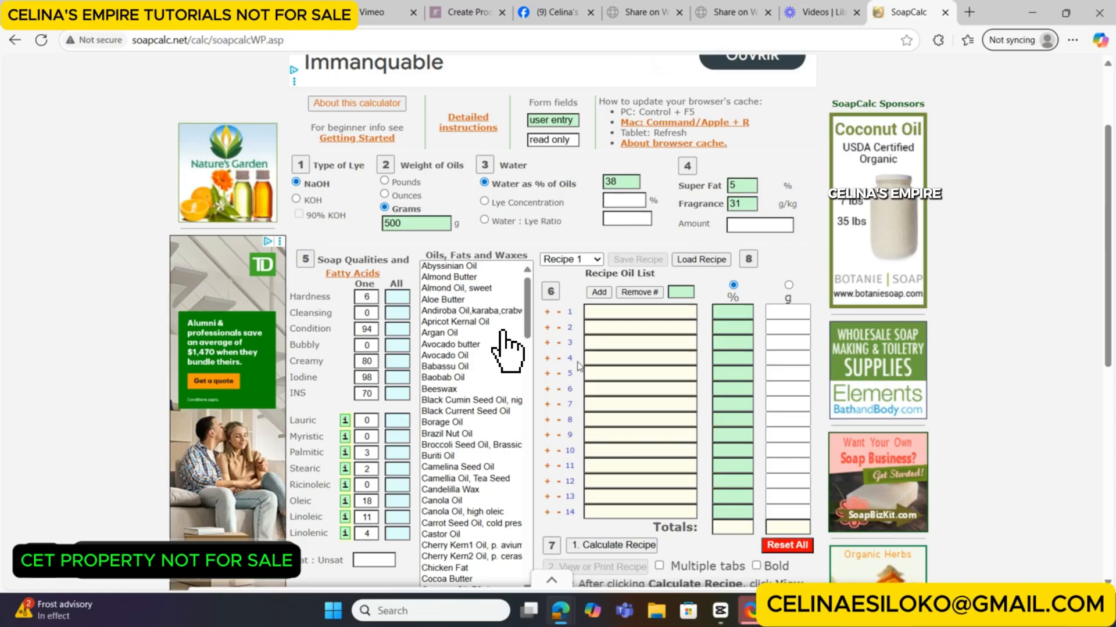
# - Select Olive Oil in the list of oils, fats and waxes to show its soap qualities
pyautogui.scroll(-15, 503, 355)
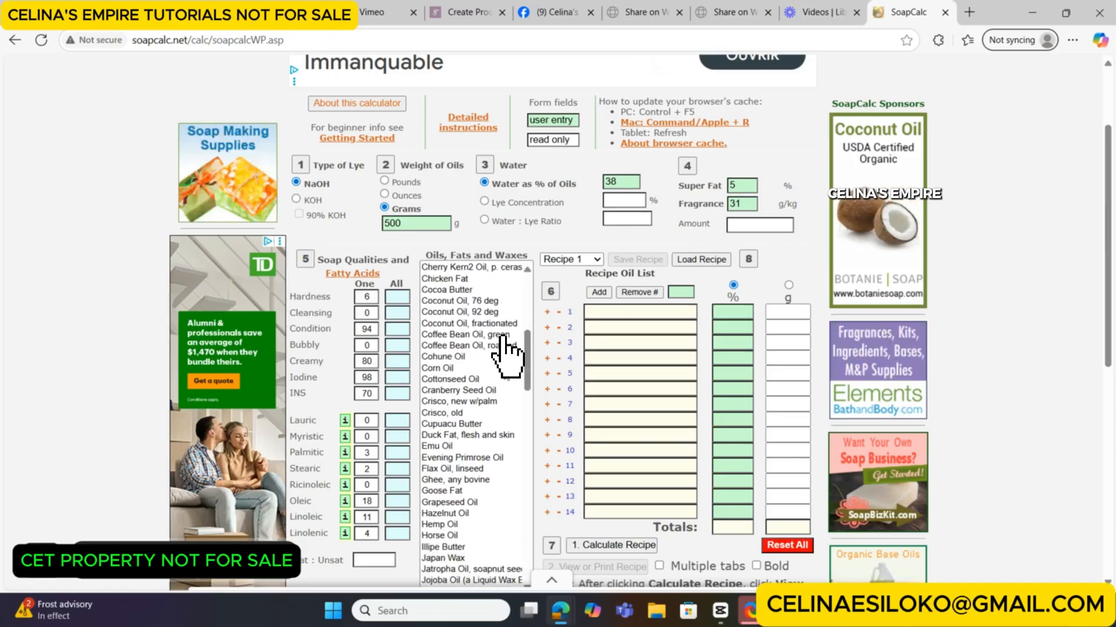
pyautogui.scroll(-13, 506, 374)
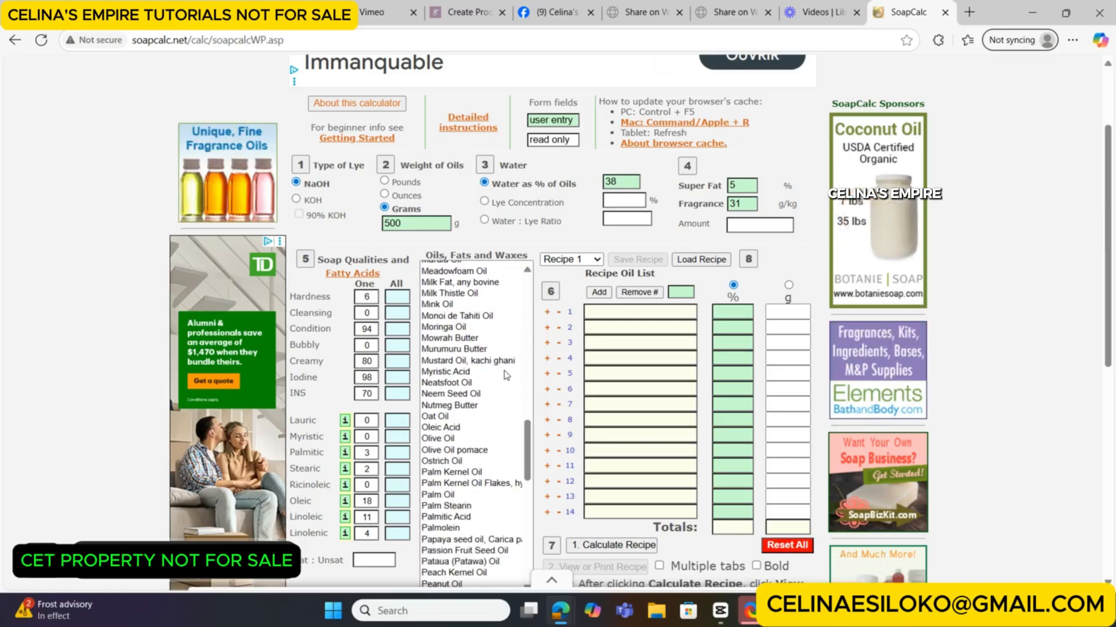
pyautogui.scroll(2, 449, 291)
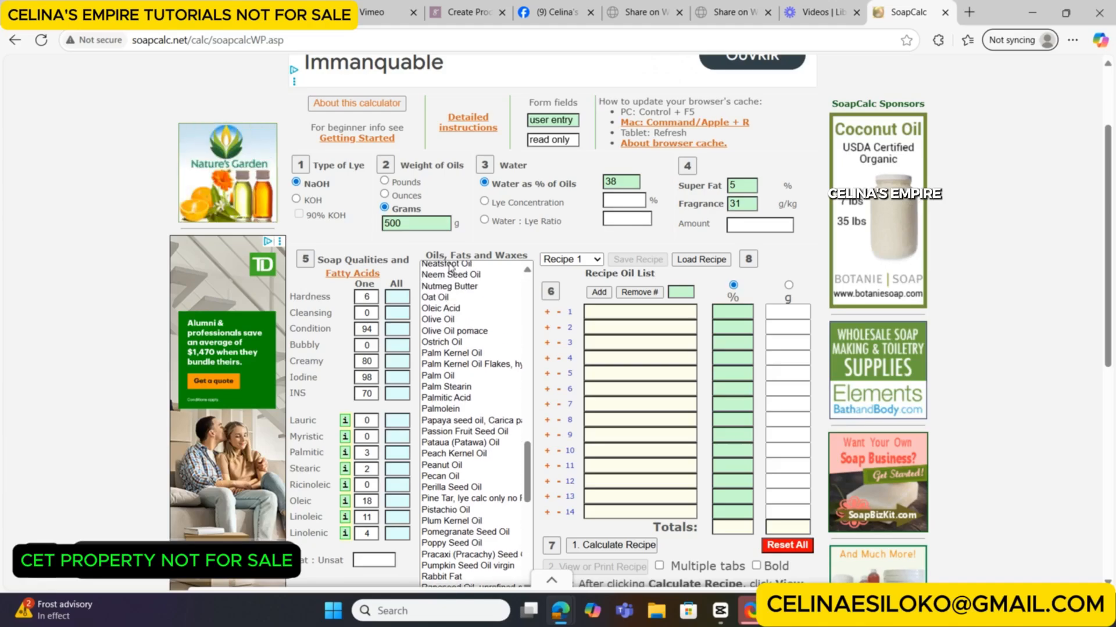
pyautogui.click(448, 322)
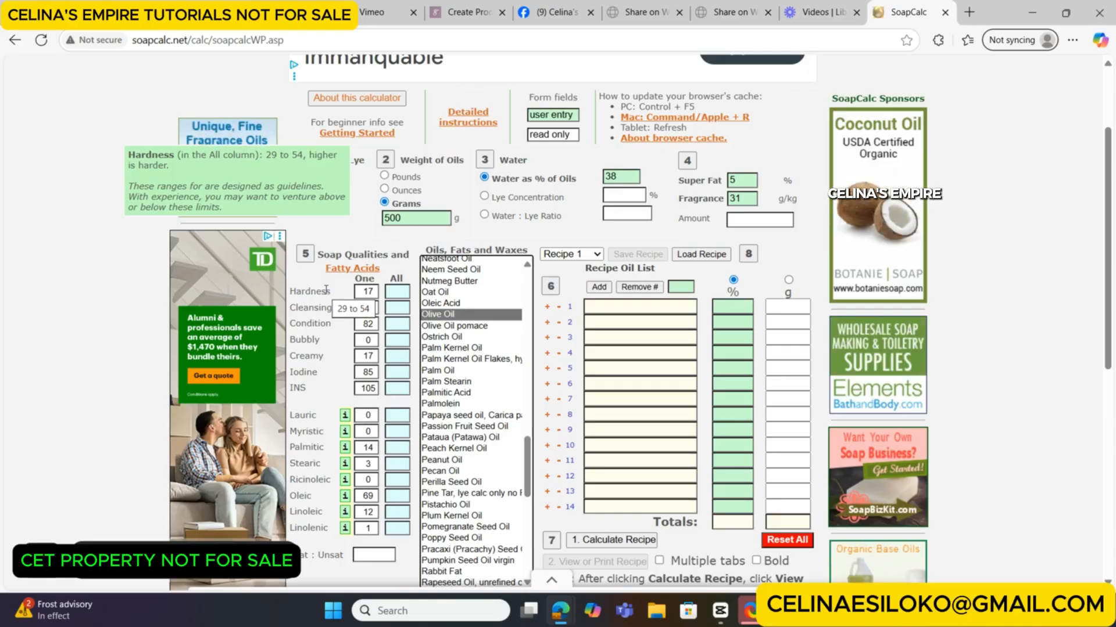
# - Browse the list of oils, fats and waxes and select Palm Kernel Oil to show its soap qualities
pyautogui.scroll(-5, 507, 439)
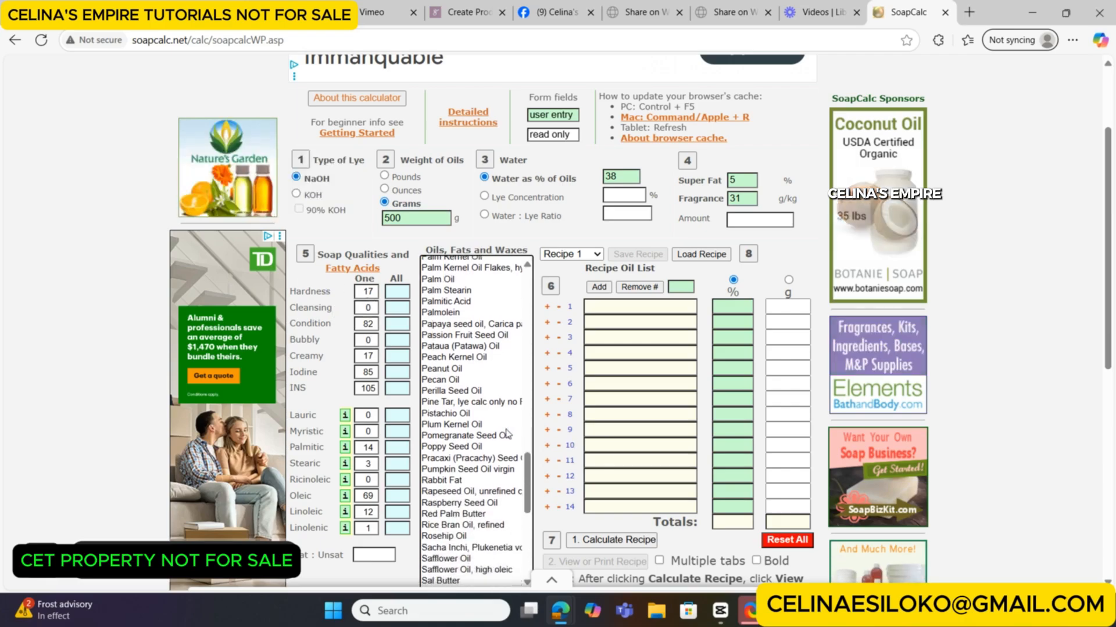
pyautogui.scroll(-8, 507, 433)
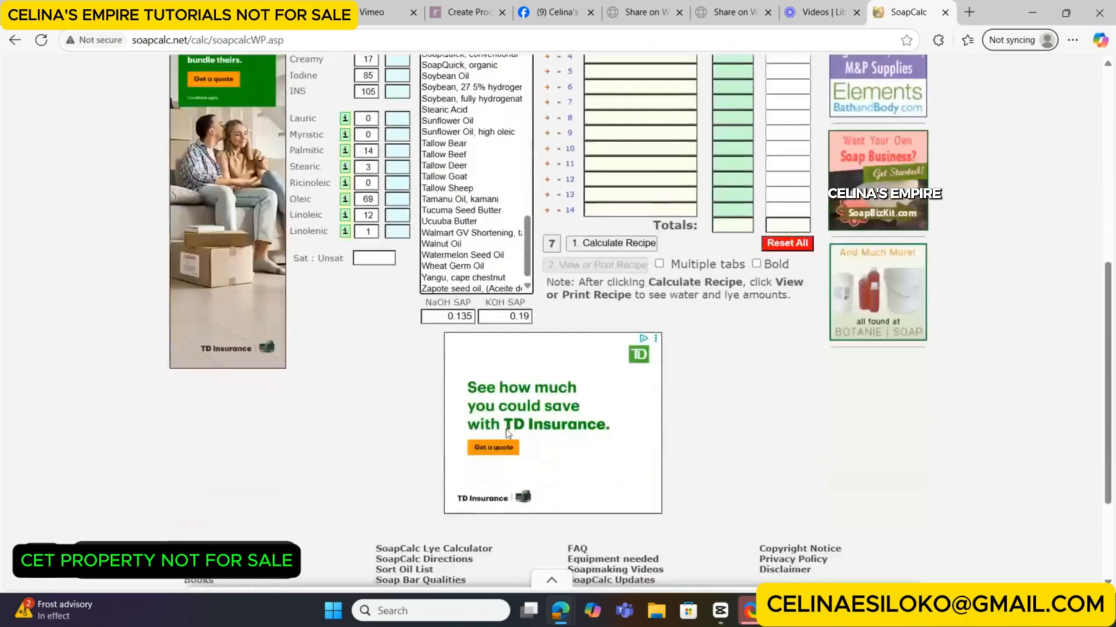
pyautogui.scroll(4, 508, 433)
pyautogui.scroll(4, 506, 433)
pyautogui.scroll(-3, 500, 378)
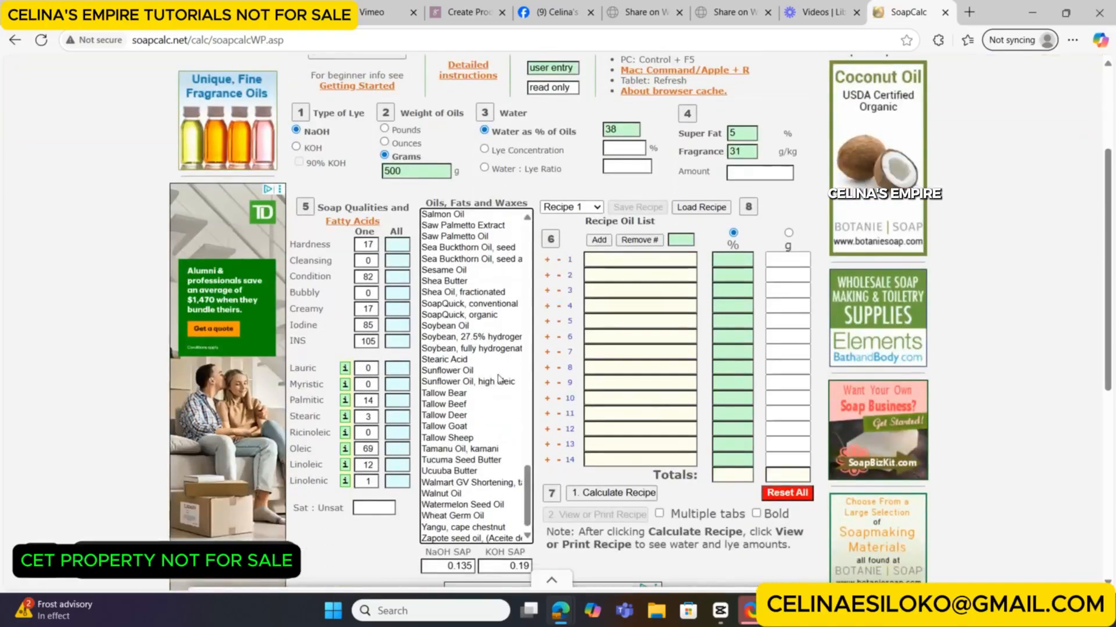
pyautogui.scroll(9, 447, 372)
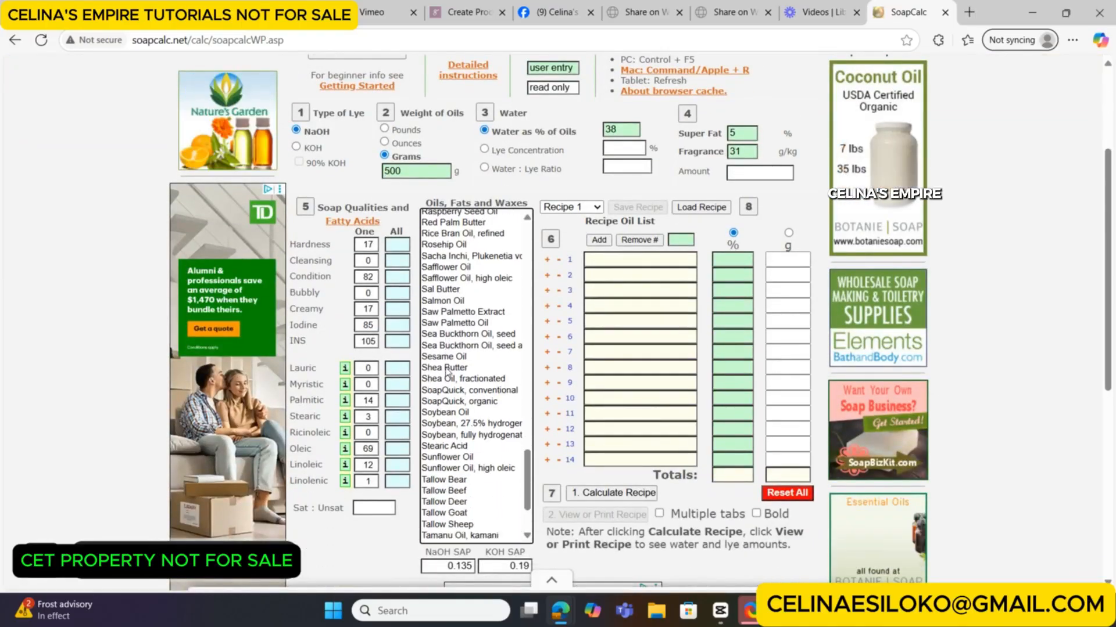
pyautogui.scroll(2, 446, 372)
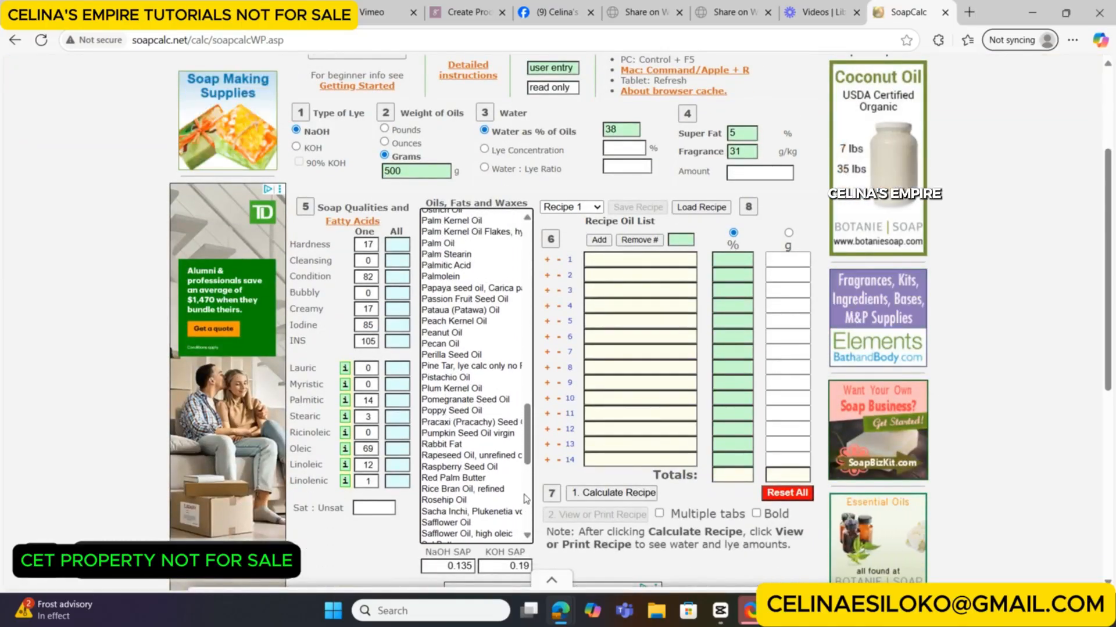
pyautogui.scroll(-1, 506, 453)
pyautogui.scroll(2, 485, 419)
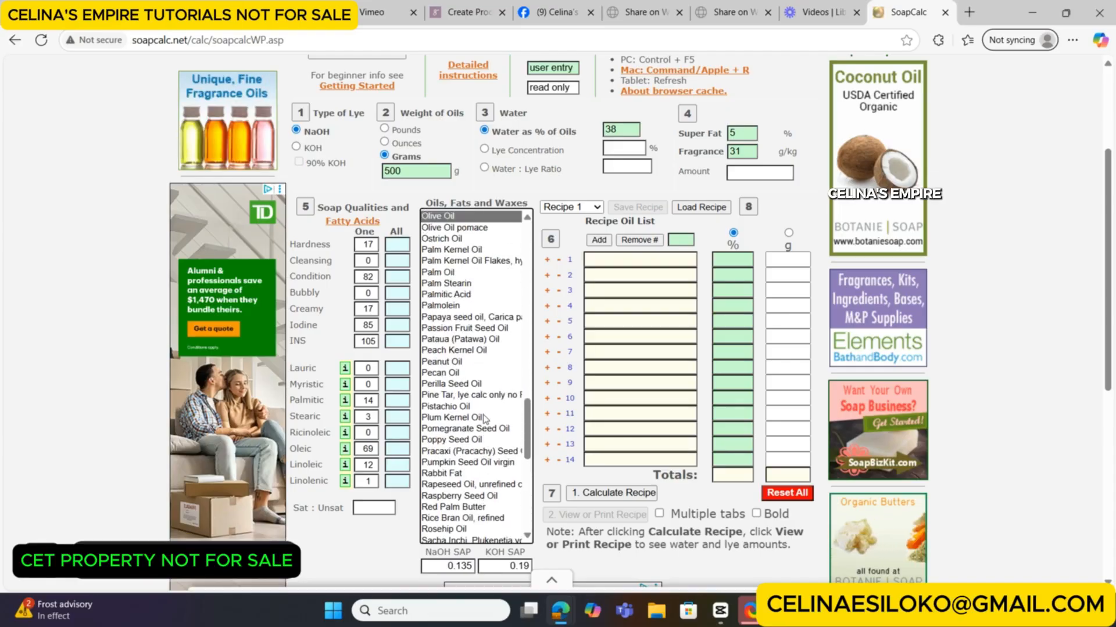
pyautogui.scroll(1, 473, 349)
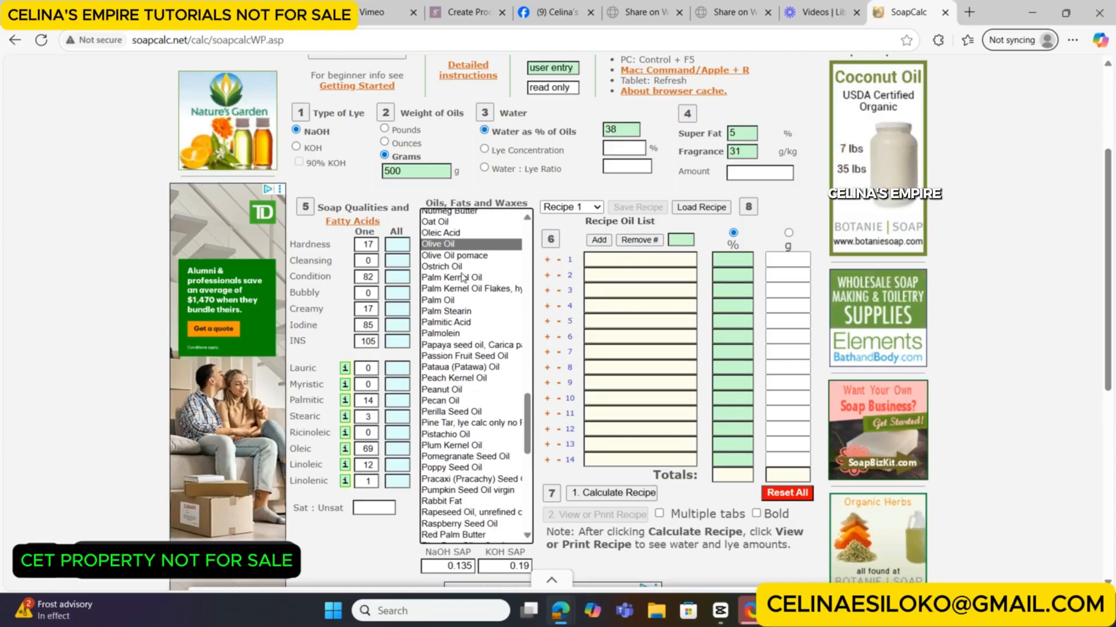
pyautogui.click(464, 278)
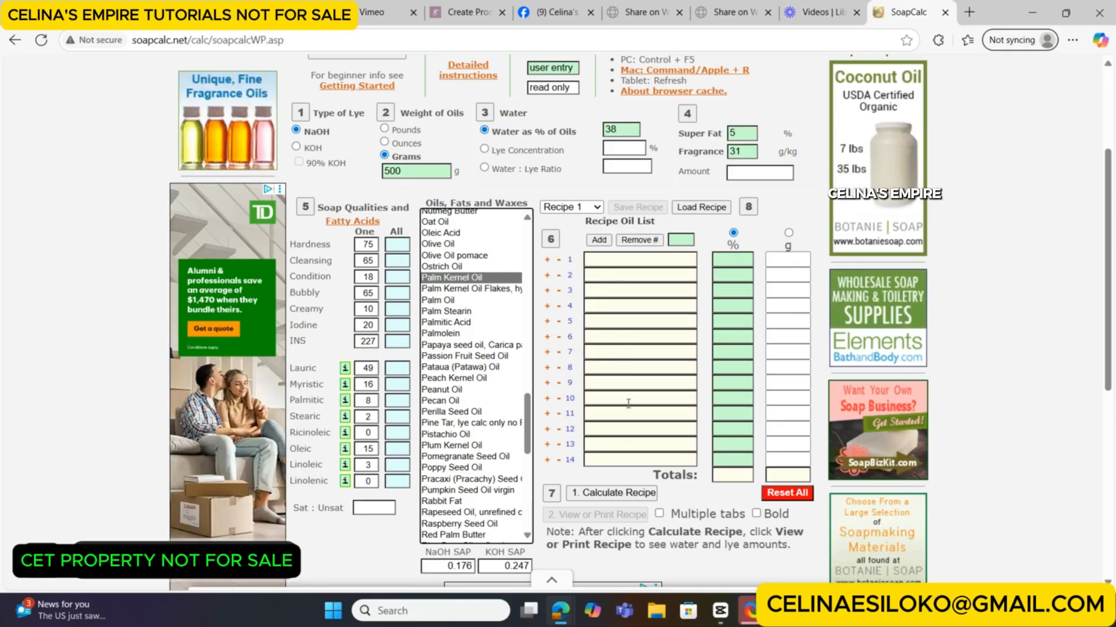
# - Switch the recipe oil amounts to grams and add Coconut Oil, 76 deg to the recipe oil list
pyautogui.click(788, 233)
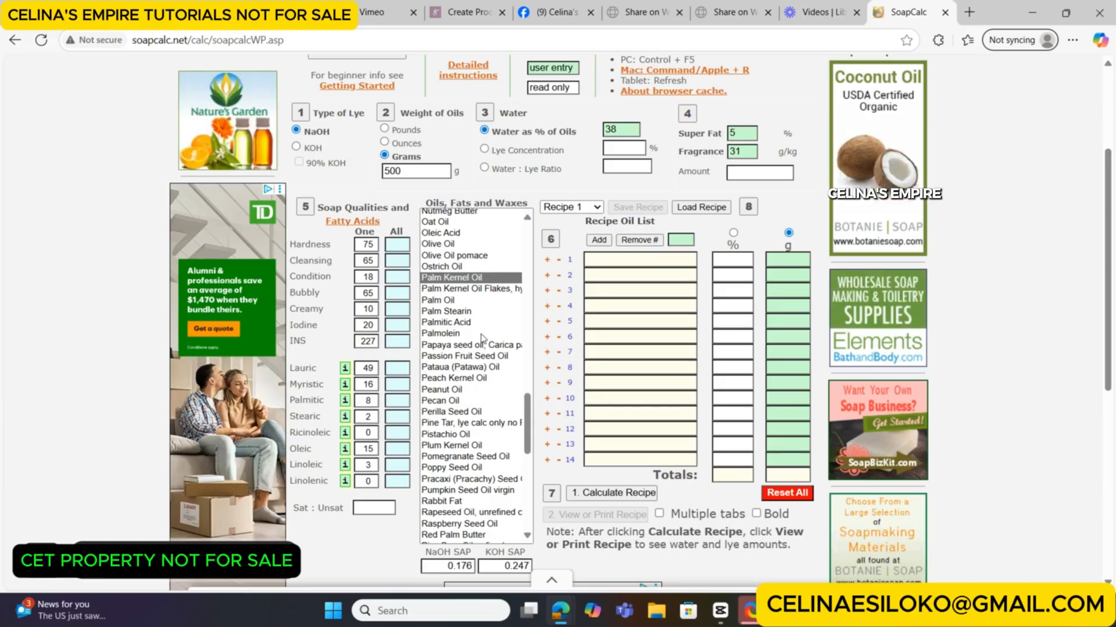
pyautogui.scroll(5, 481, 339)
pyautogui.scroll(8, 481, 339)
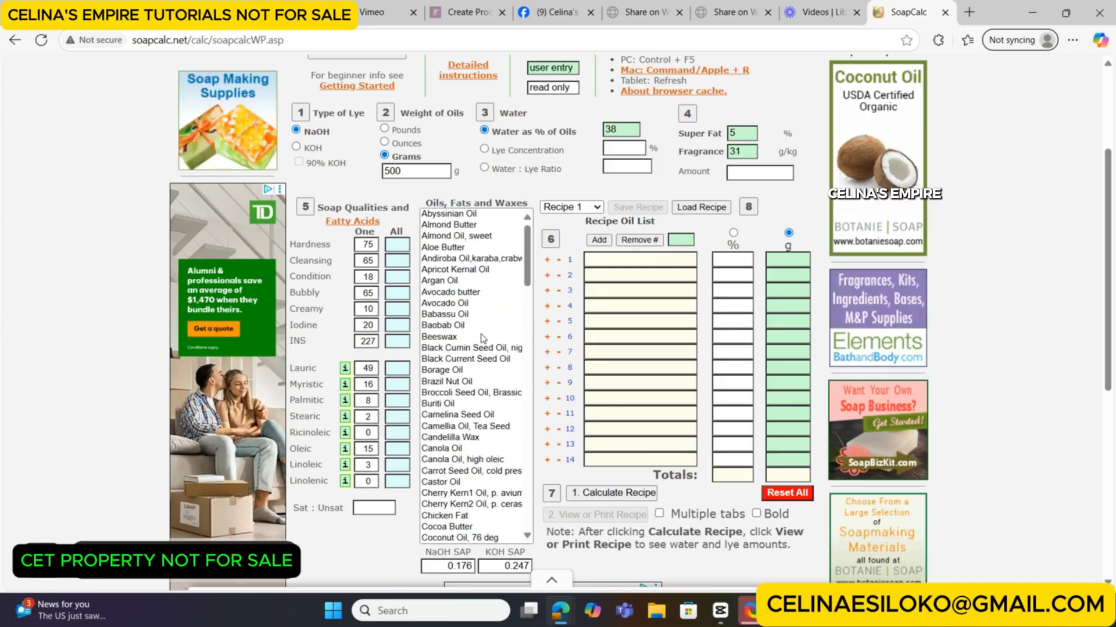
pyautogui.scroll(-1, 481, 339)
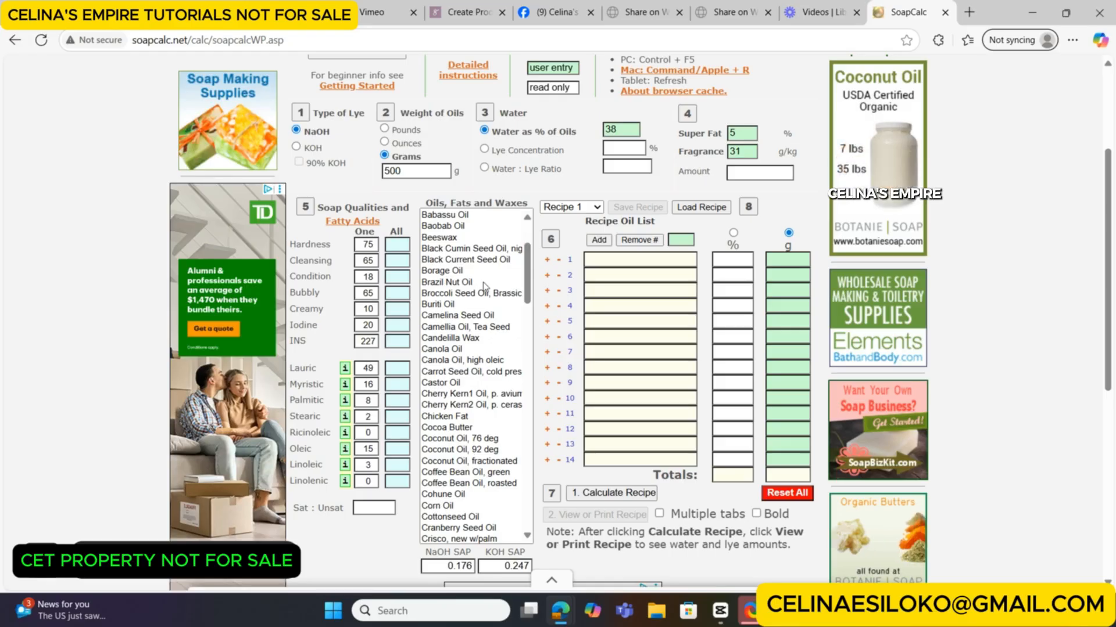
pyautogui.scroll(-4, 468, 448)
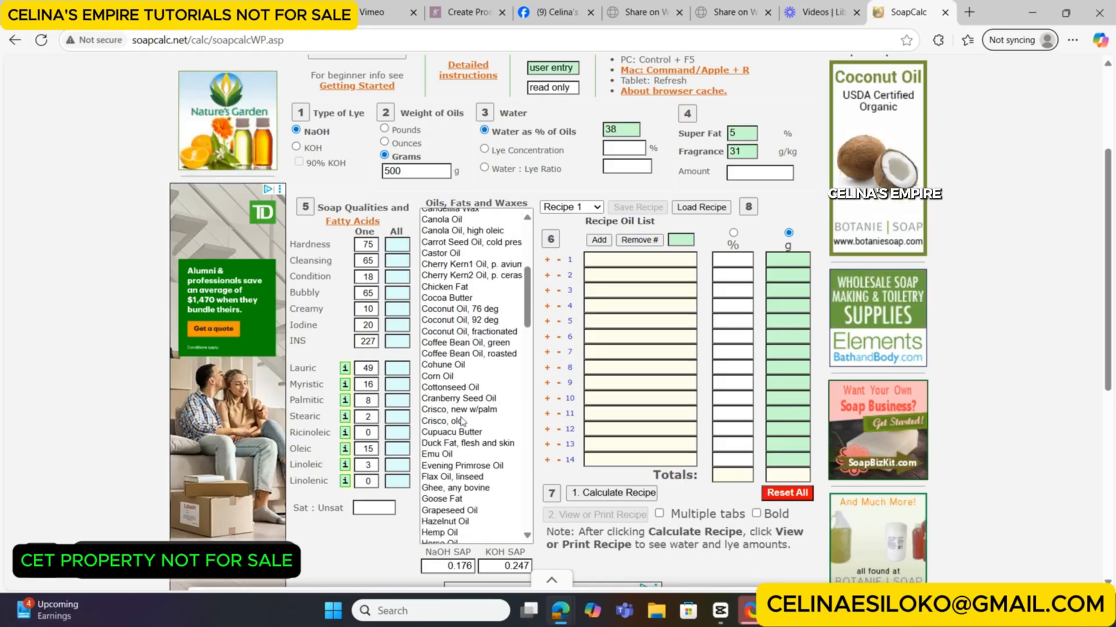
pyautogui.click(472, 309)
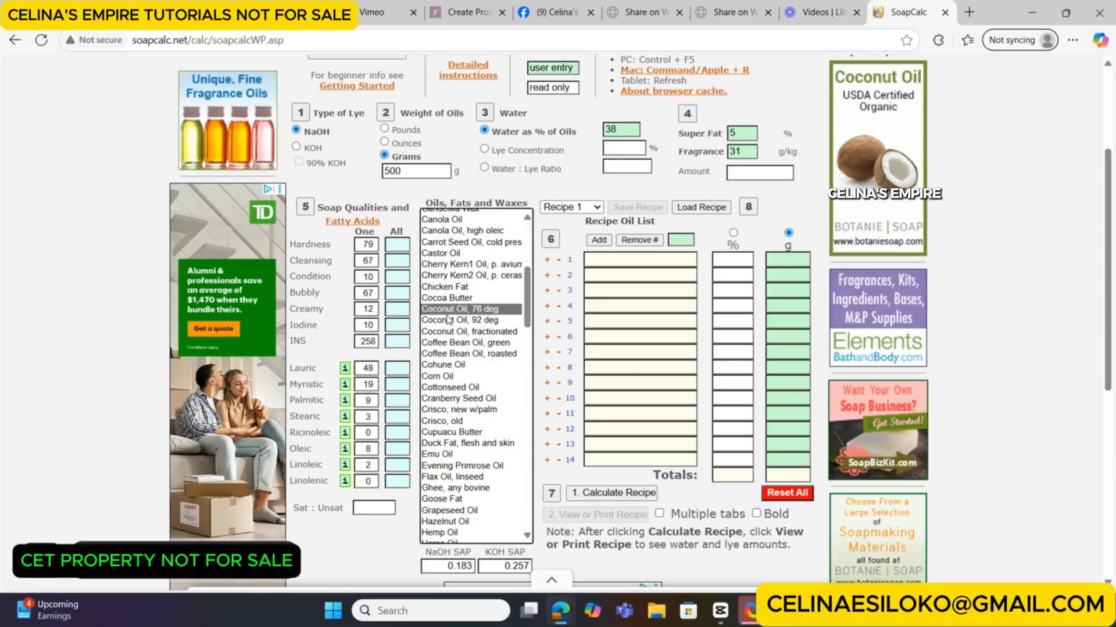
pyautogui.click(599, 241)
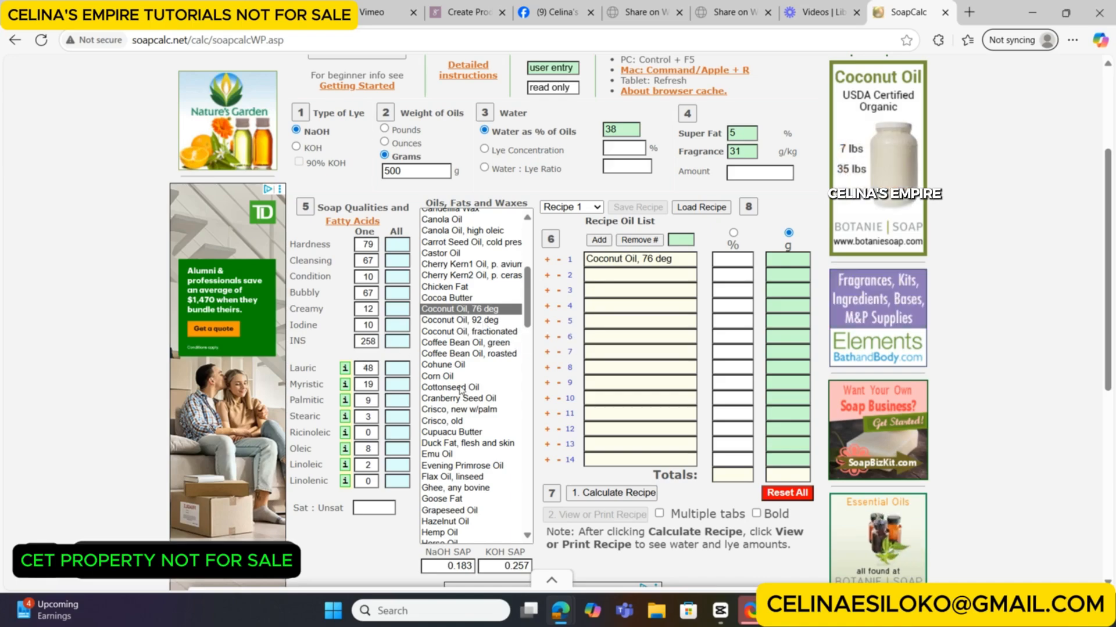
# - Add Palm Oil from the list of oils, fats and waxes to the recipe oil list
pyautogui.scroll(-18, 460, 390)
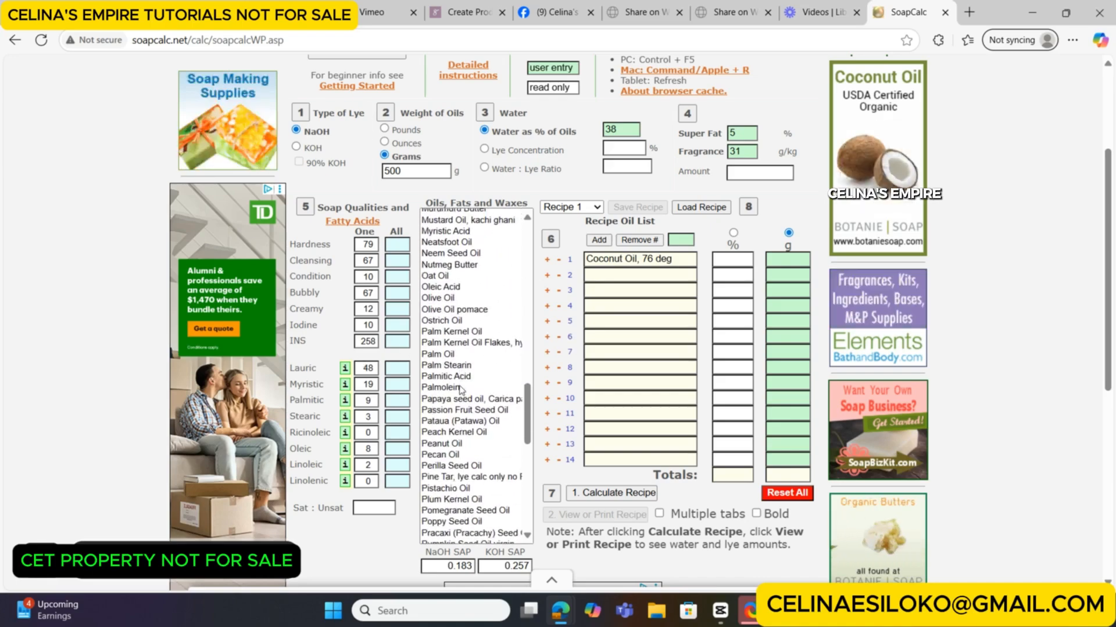
pyautogui.scroll(-1, 461, 389)
pyautogui.click(454, 319)
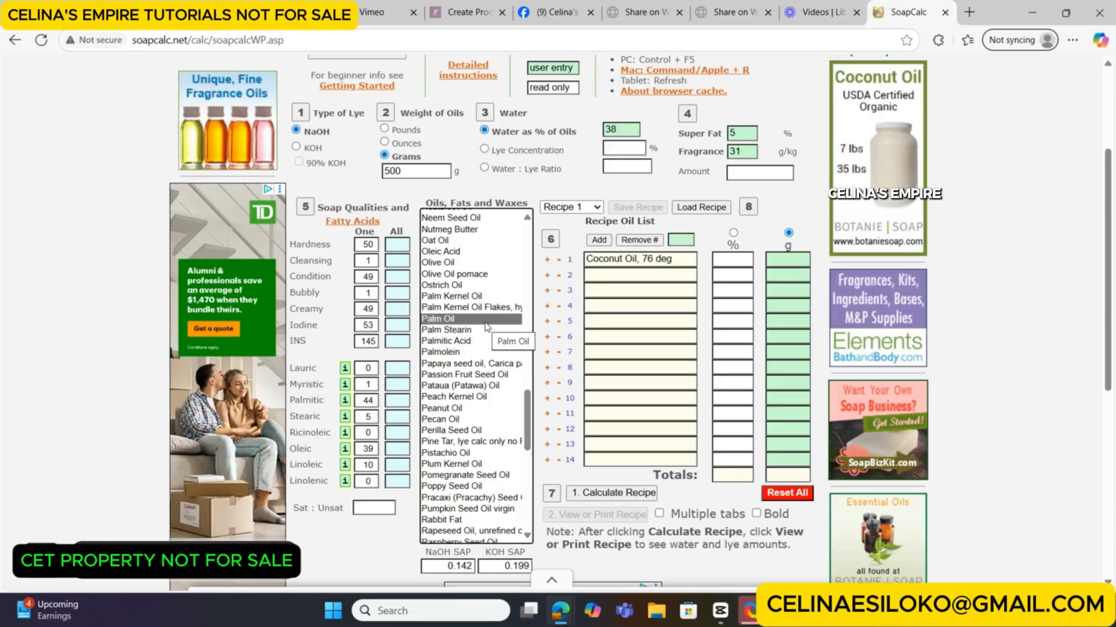
pyautogui.click(606, 243)
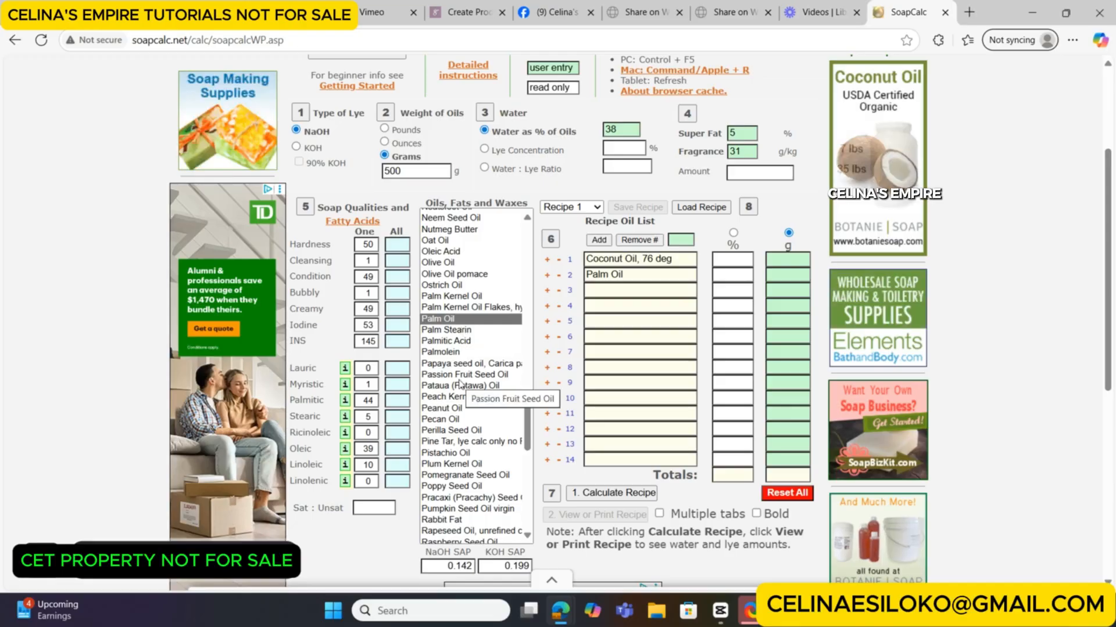
# - Add Shea Butter from the list of oils, fats and waxes to the recipe oil list
pyautogui.scroll(-3, 460, 383)
pyautogui.scroll(-6, 460, 383)
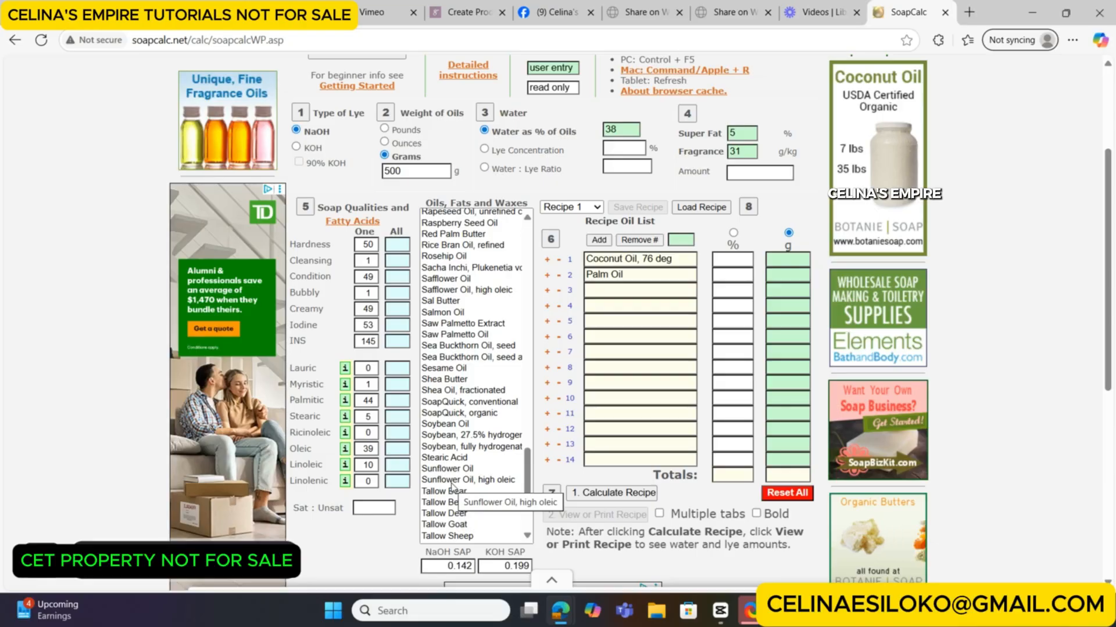
pyautogui.doubleClick(453, 380)
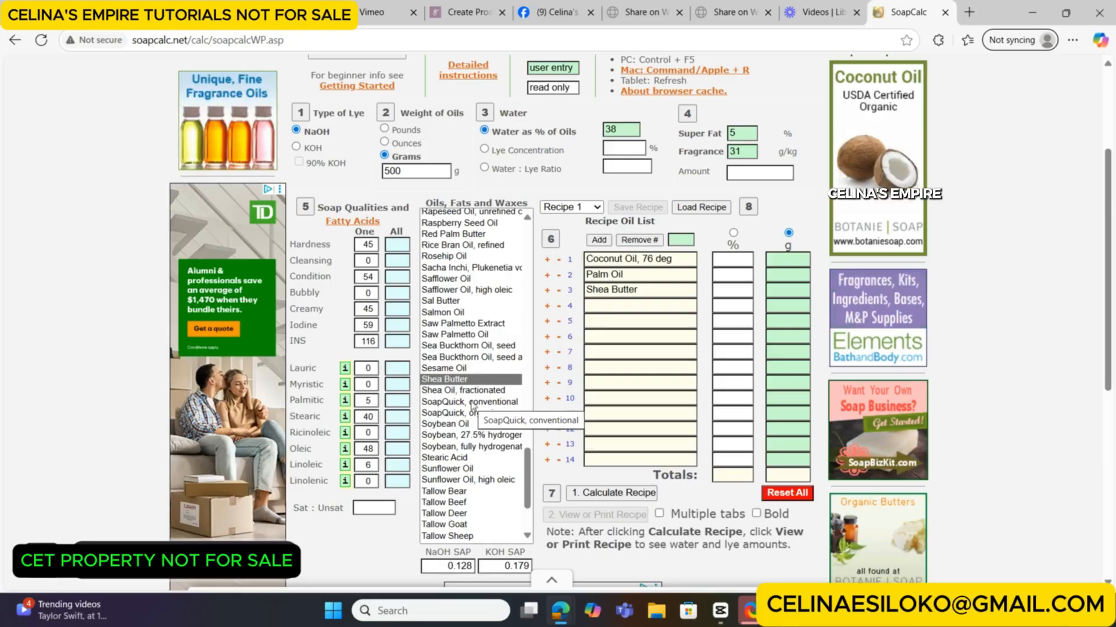
# - Add Olive Oil from the list of oils, fats and waxes to the recipe oil list
pyautogui.scroll(3, 472, 406)
pyautogui.scroll(15, 472, 406)
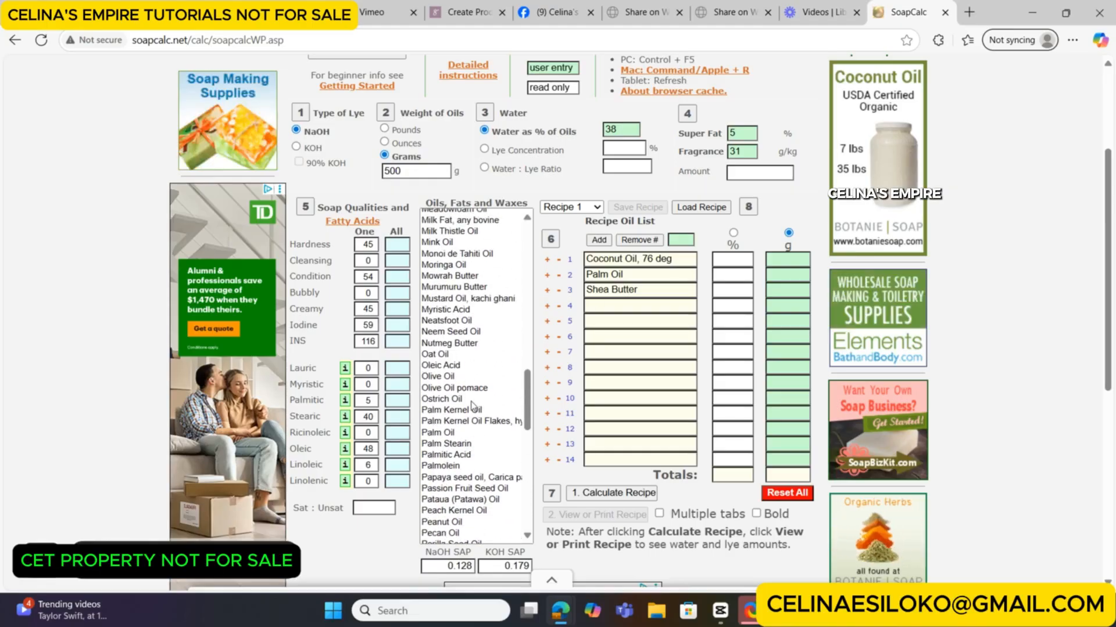
pyautogui.click(449, 376)
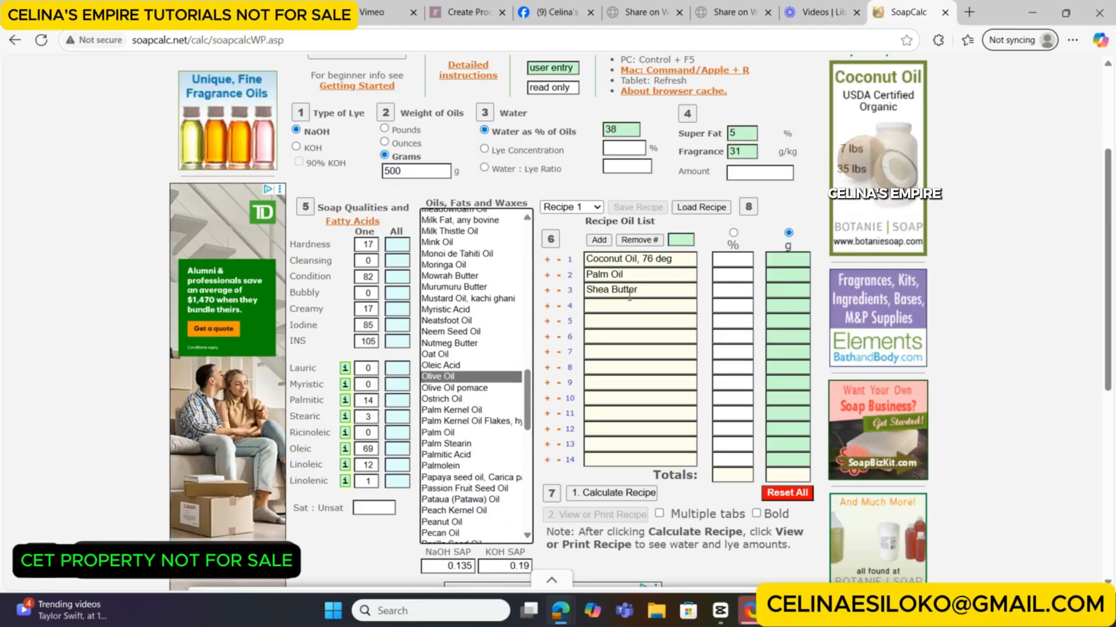
pyautogui.click(600, 240)
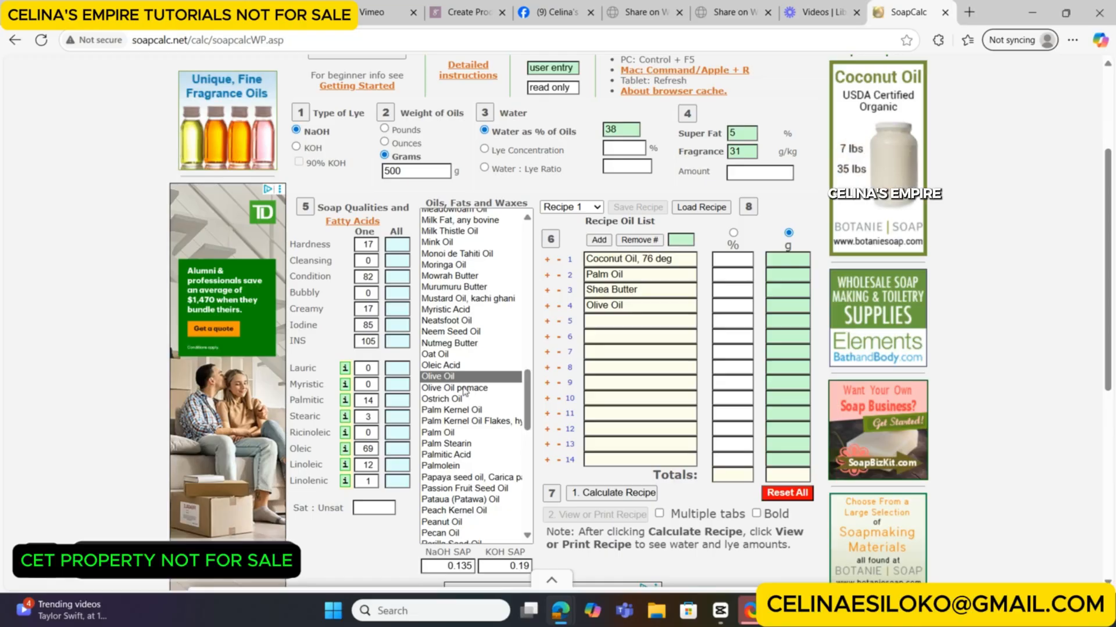
# - Find Canola Oil among the oils, fats and waxes and add it to the recipe oil list
pyautogui.scroll(-4, 465, 383)
pyautogui.scroll(10, 465, 391)
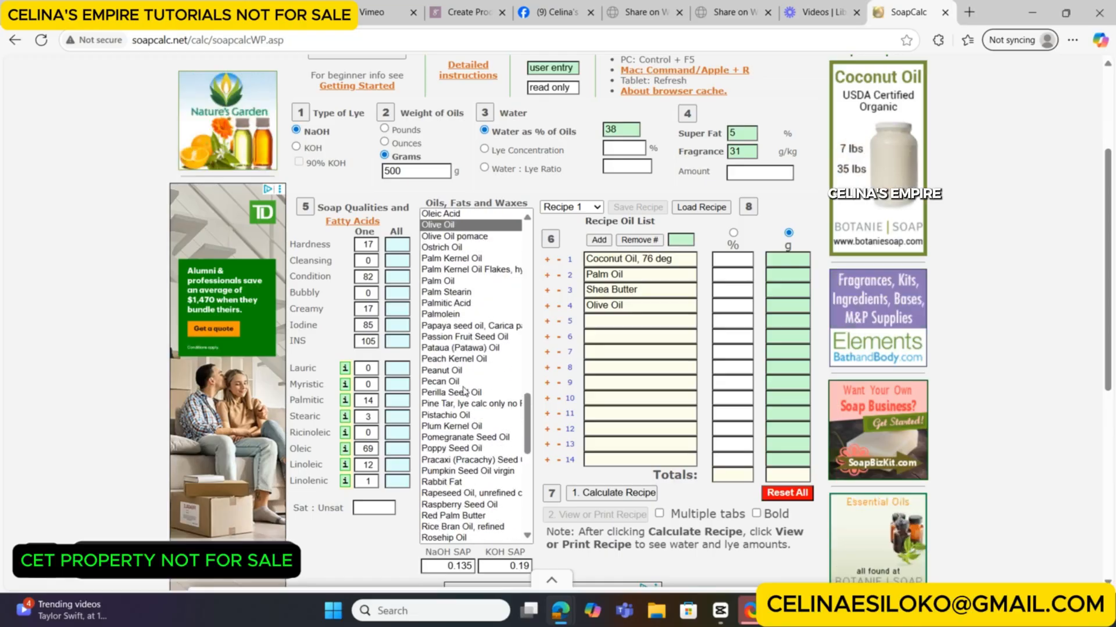
pyautogui.scroll(6, 463, 391)
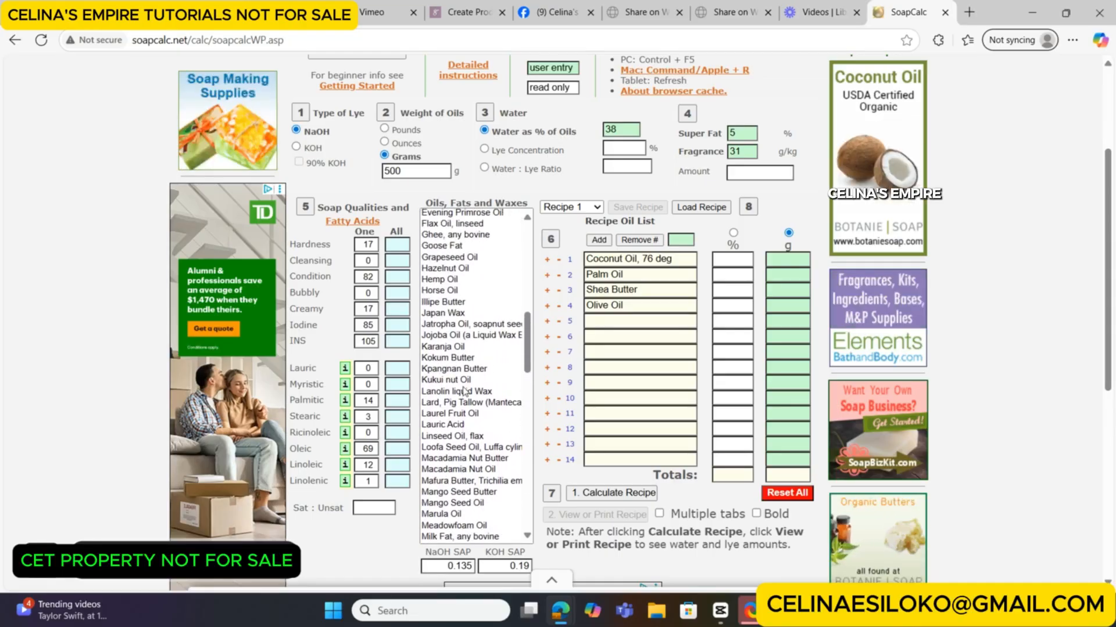
pyautogui.scroll(3, 465, 391)
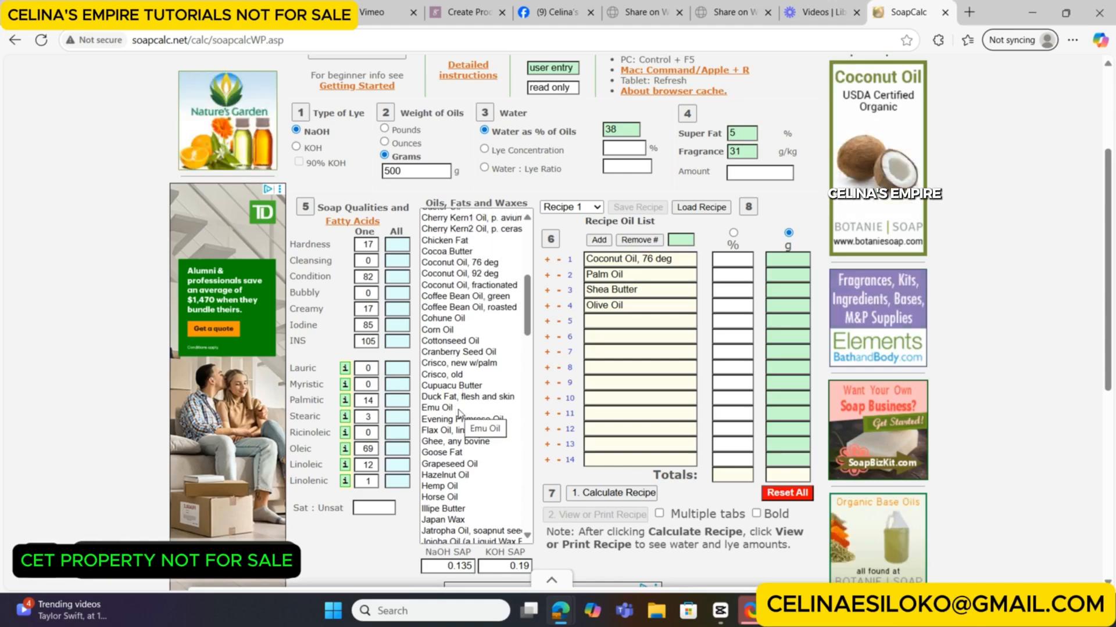
pyautogui.scroll(1, 456, 412)
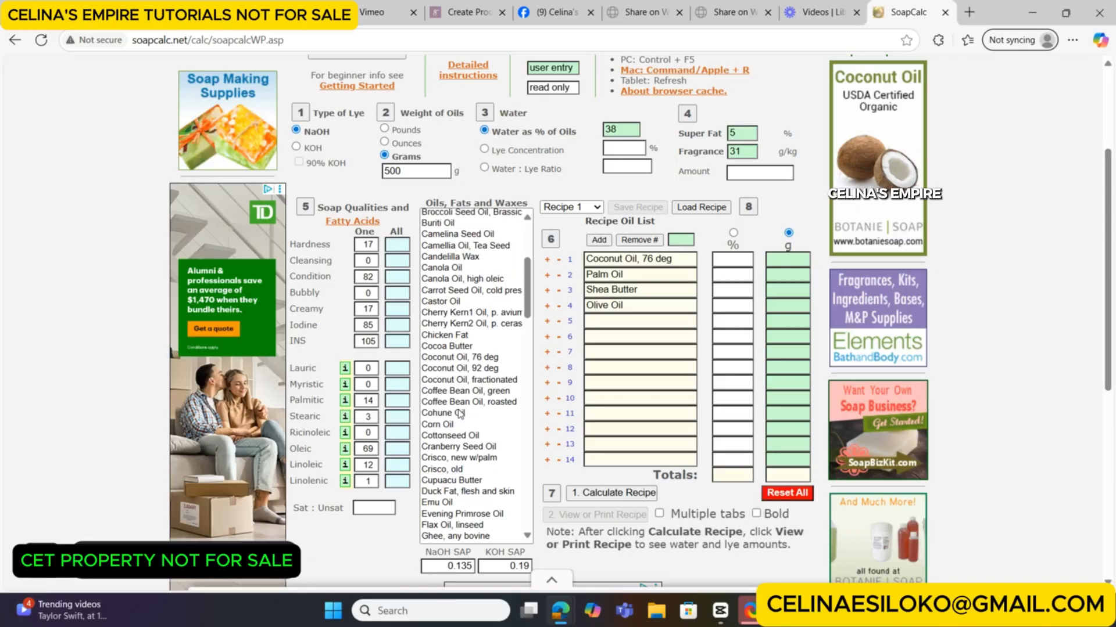
pyautogui.scroll(2, 450, 262)
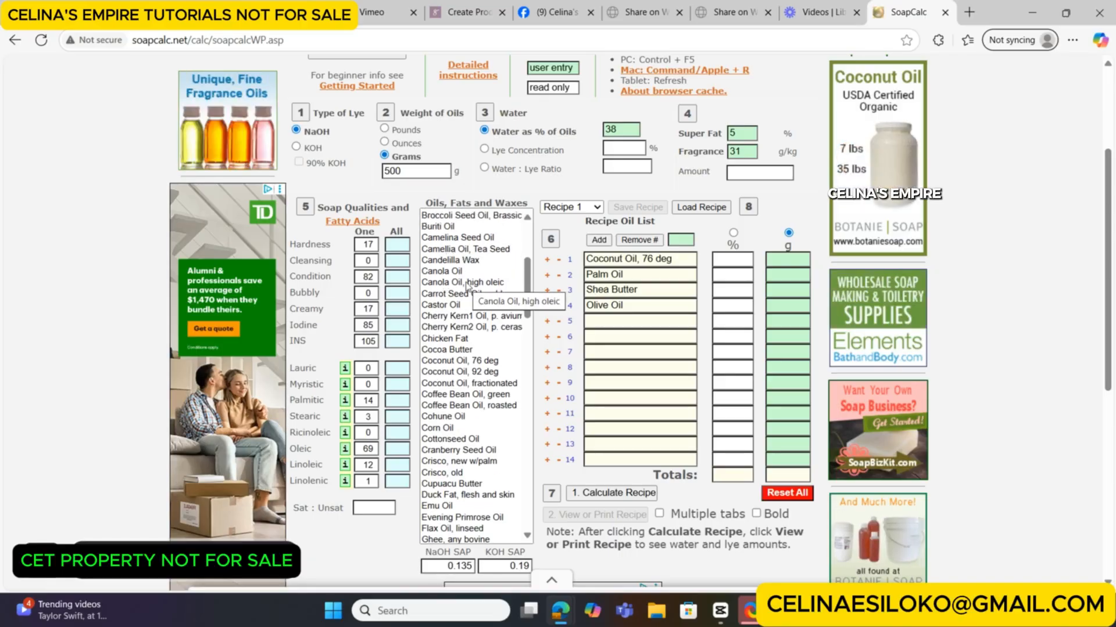
pyautogui.scroll(1, 465, 290)
pyautogui.click(457, 304)
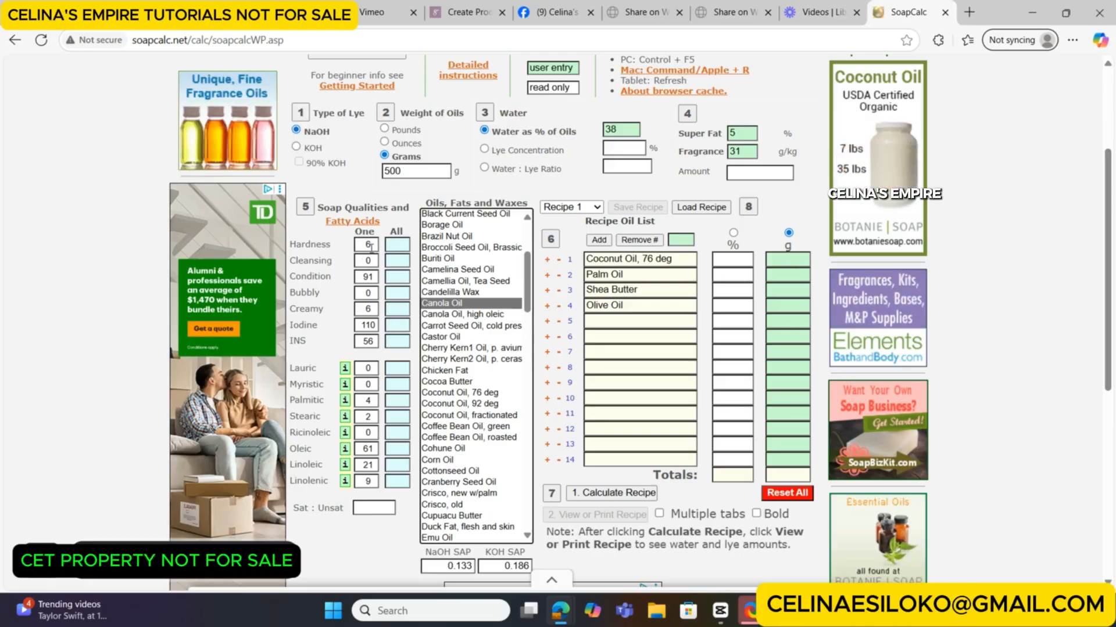
pyautogui.click(600, 240)
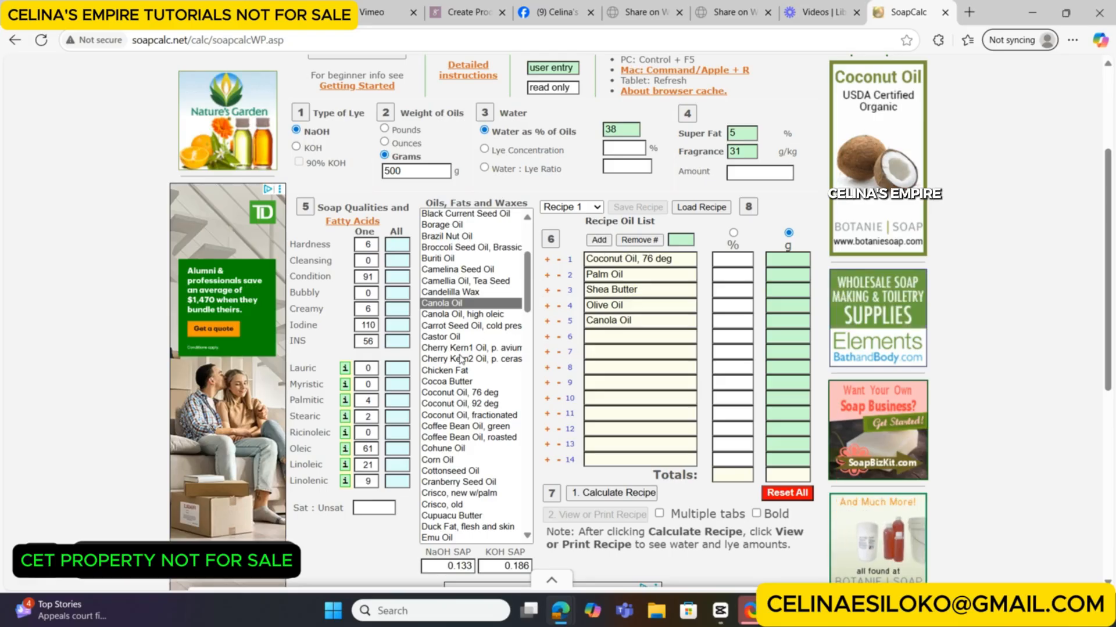
# - Add Castor Oil from the list of oils, fats and waxes to the recipe oil list
pyautogui.scroll(-3, 461, 359)
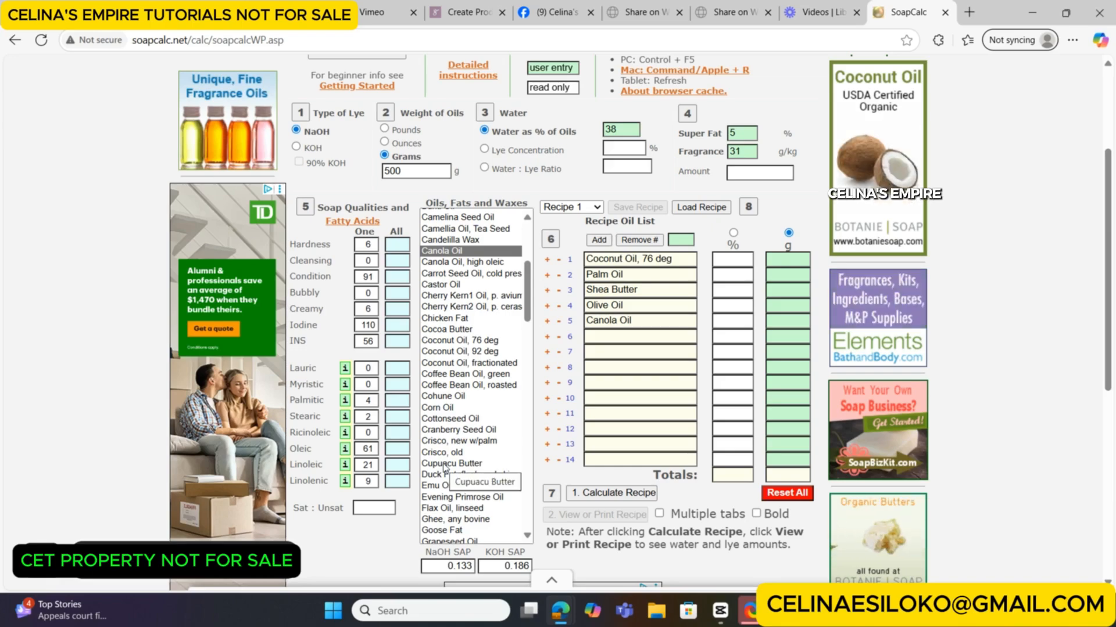
pyautogui.scroll(1, 444, 468)
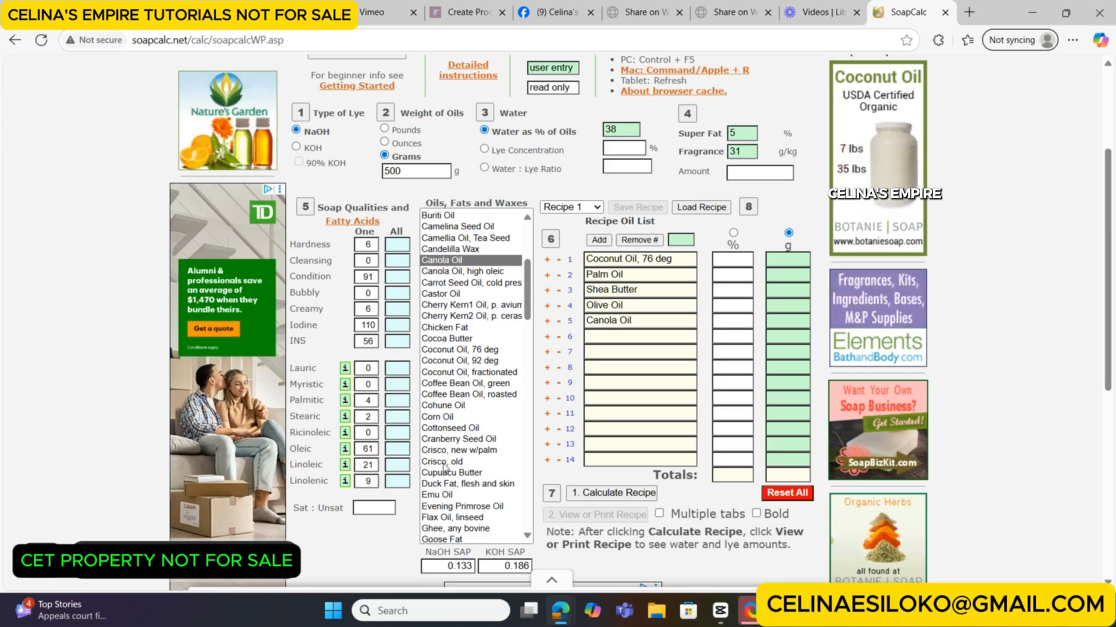
pyautogui.click(444, 295)
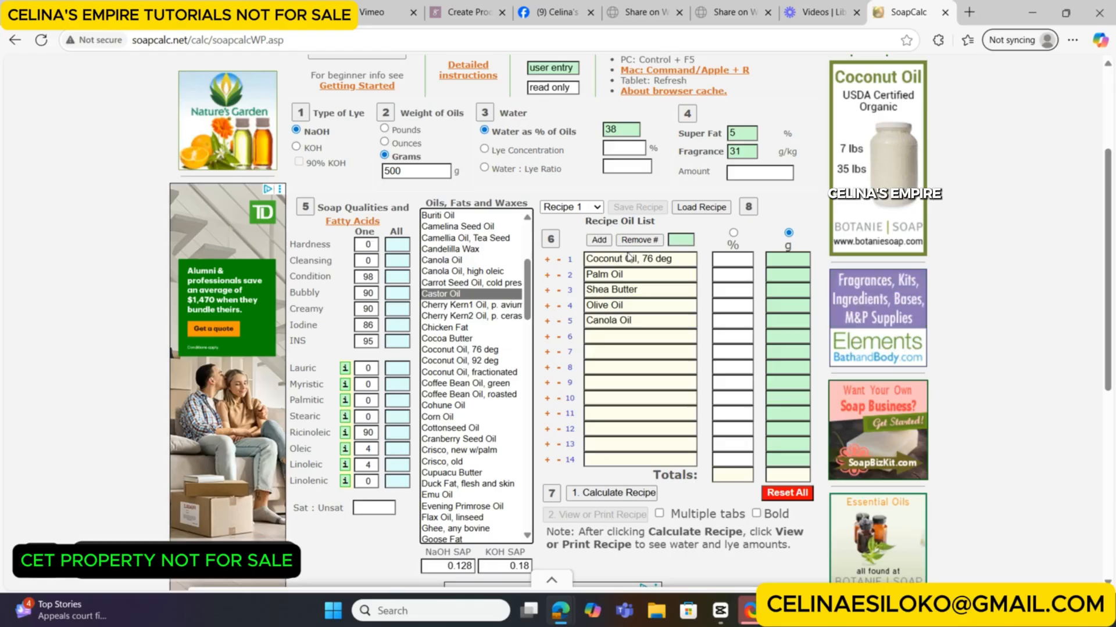
pyautogui.click(600, 240)
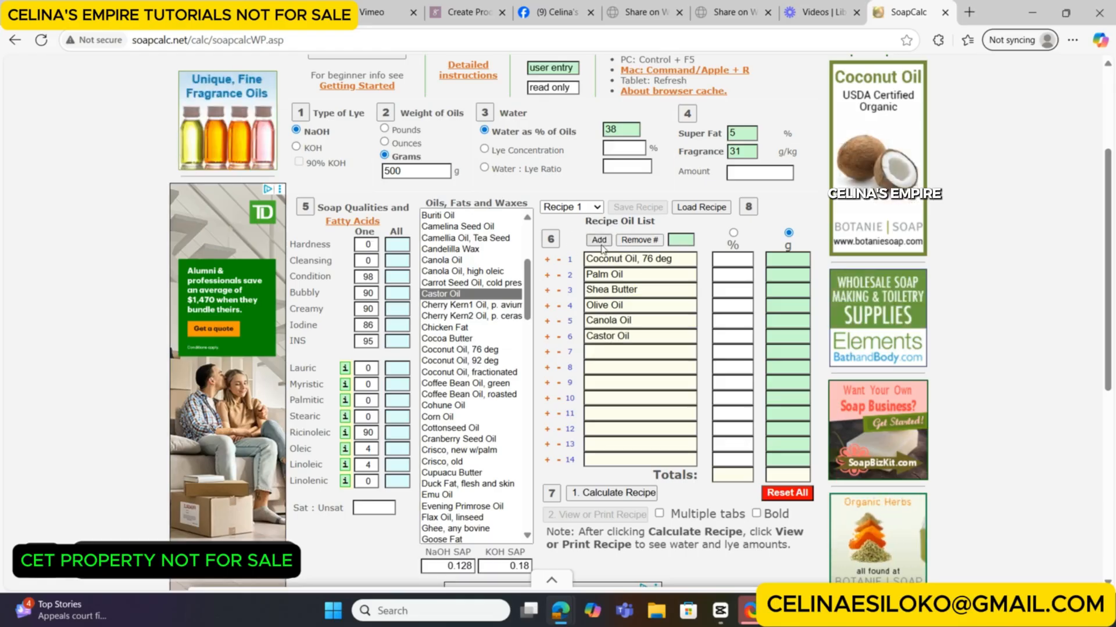
# - Set the amount of Coconut Oil, 76 deg in the recipe oil list to 150 g
pyautogui.click(781, 261)
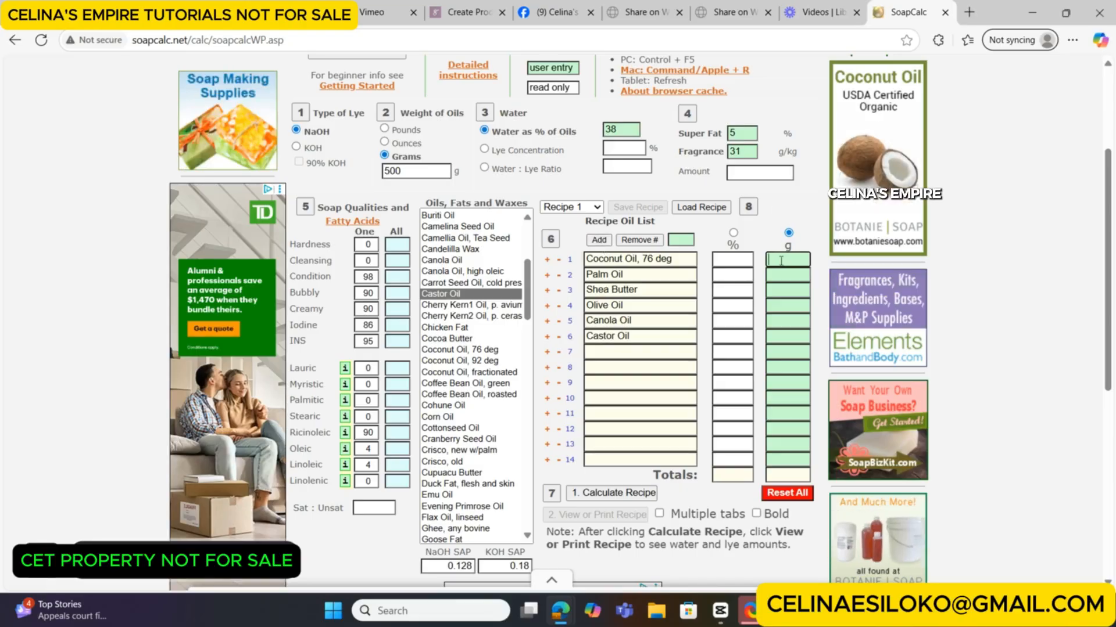
pyautogui.write('150')
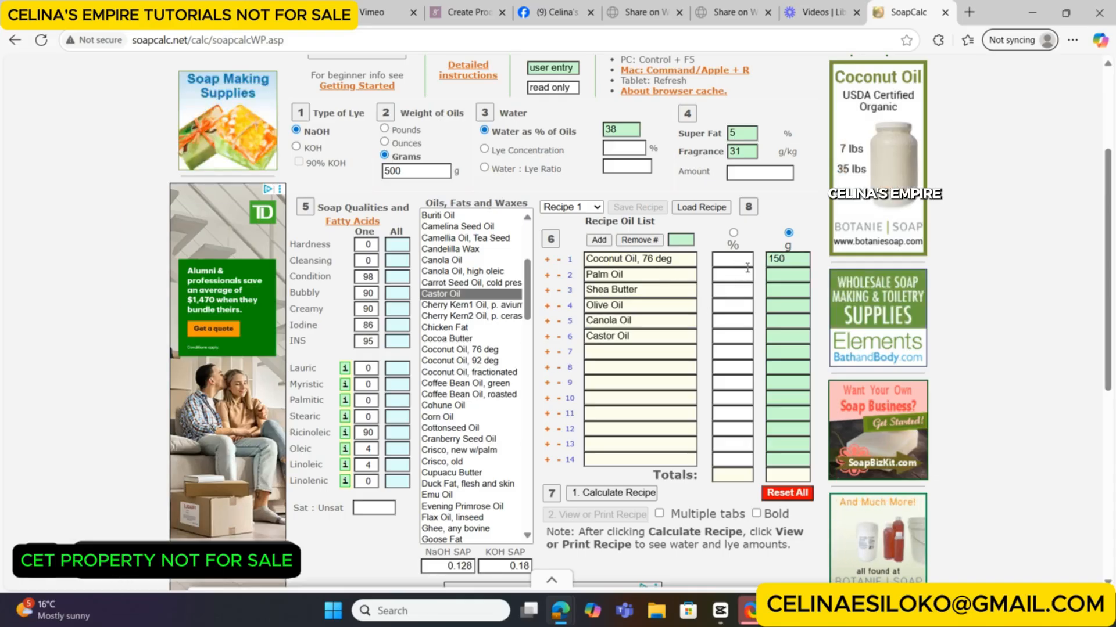
# - Set the recipe amounts to Palm Oil 150 g, Shea Butter 60 g, Olive Oil 75 g, Canola Oil 75 g and Castor Oil 35 g
pyautogui.click(781, 277)
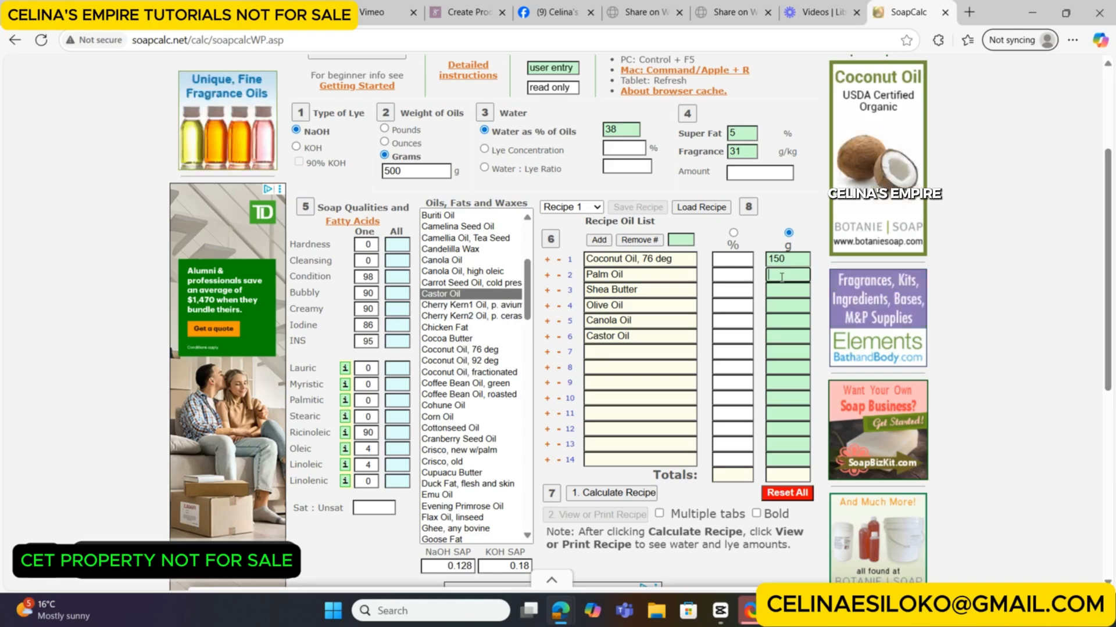
pyautogui.write('150')
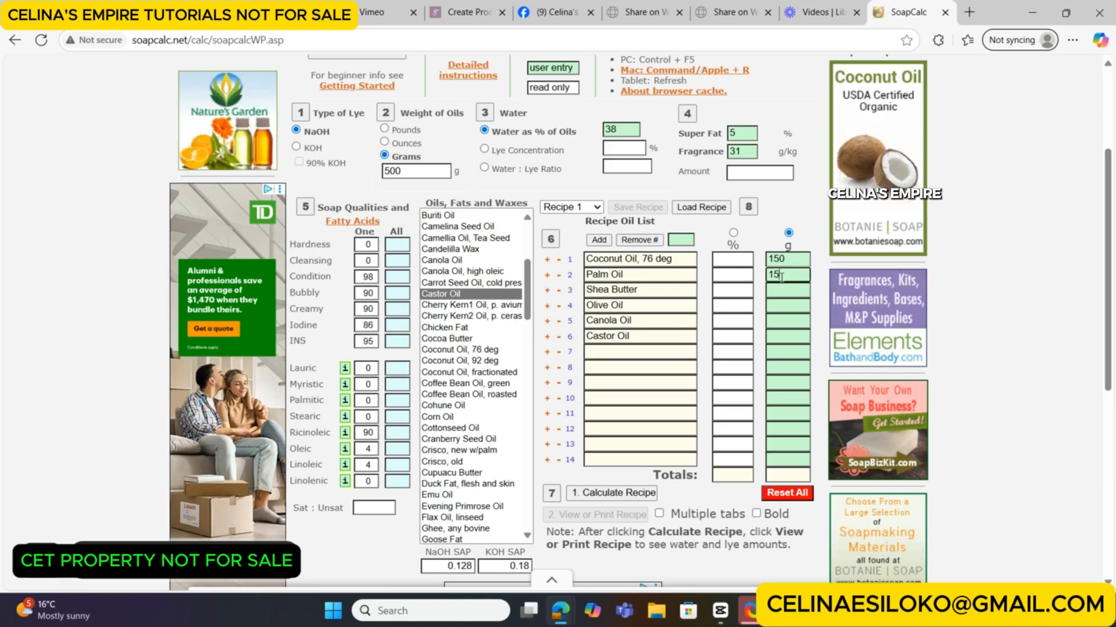
pyautogui.click(777, 293)
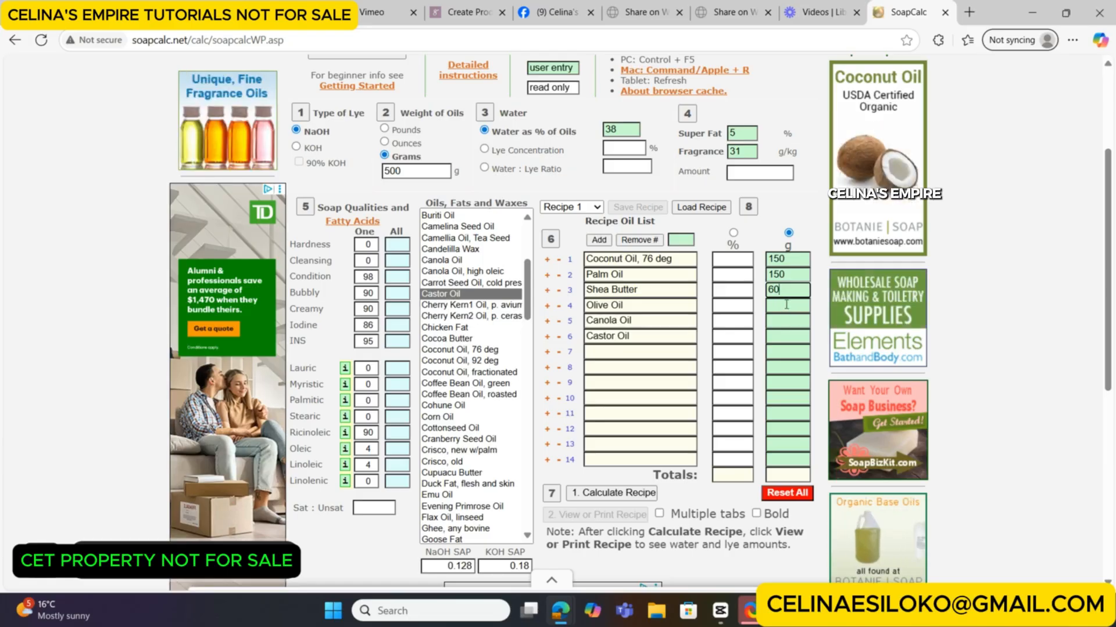
pyautogui.click(786, 305)
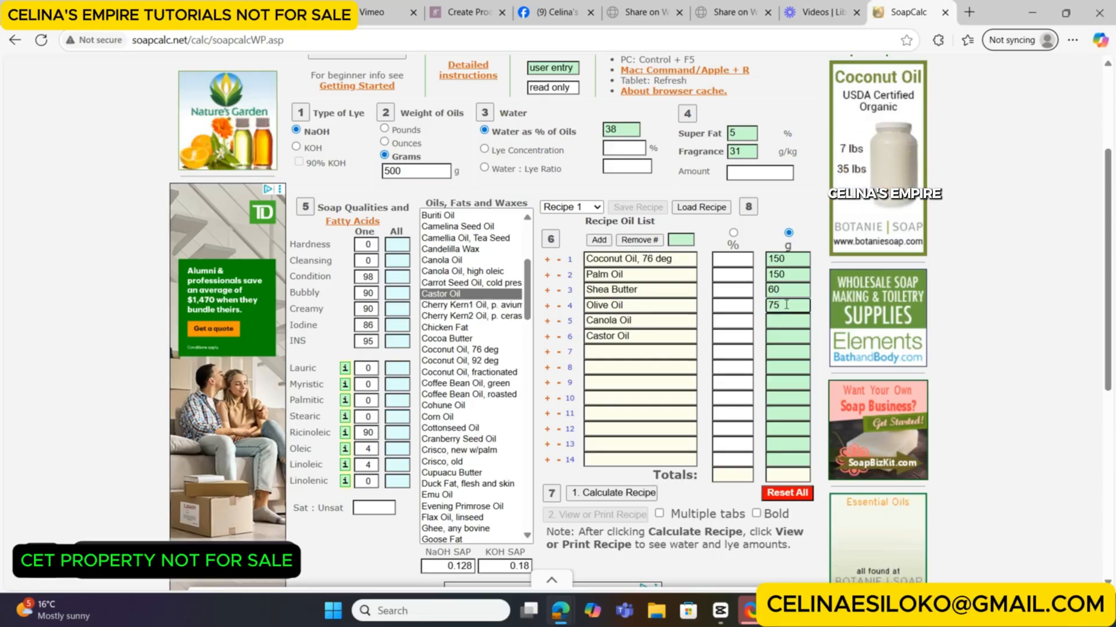
pyautogui.click(784, 322)
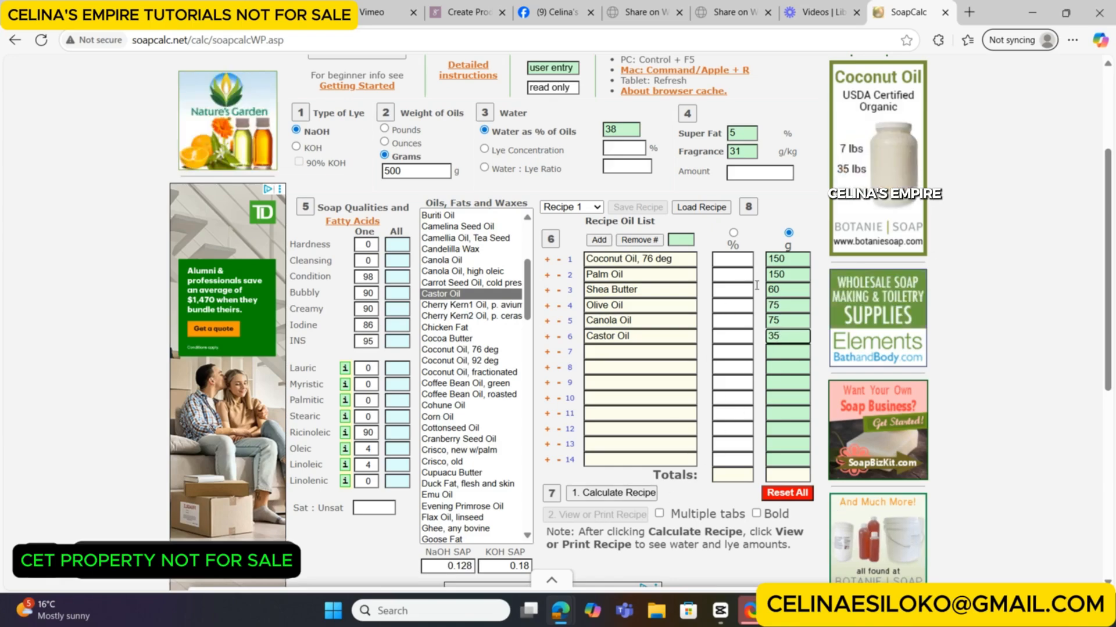
# - Calculate the recipe and open its printable view with the lye and water amounts
pyautogui.click(612, 499)
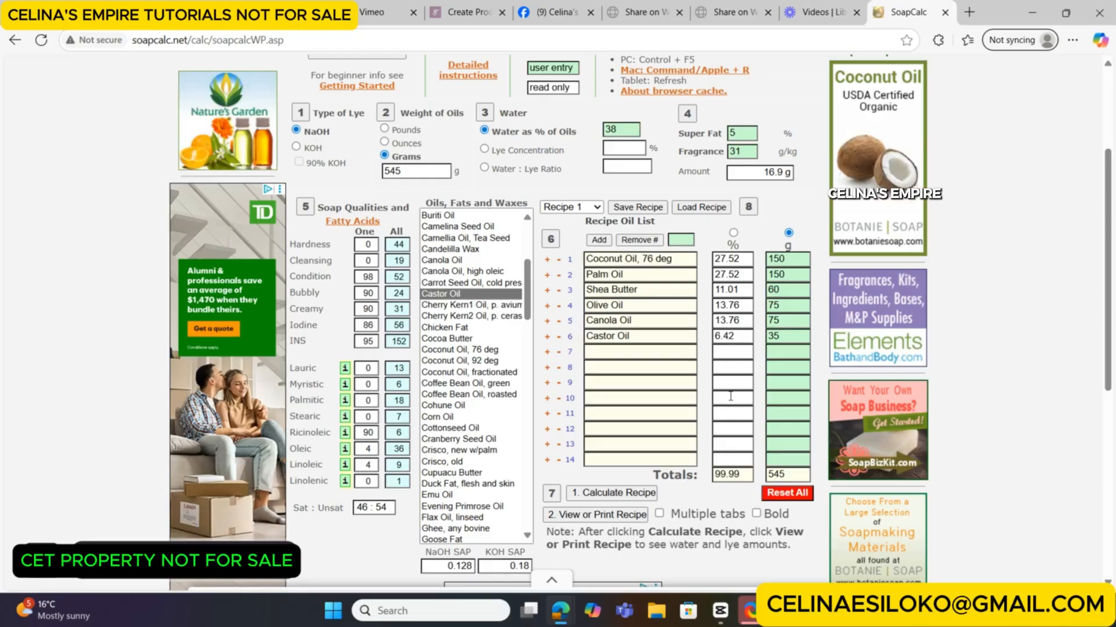
pyautogui.scroll(-1, 730, 397)
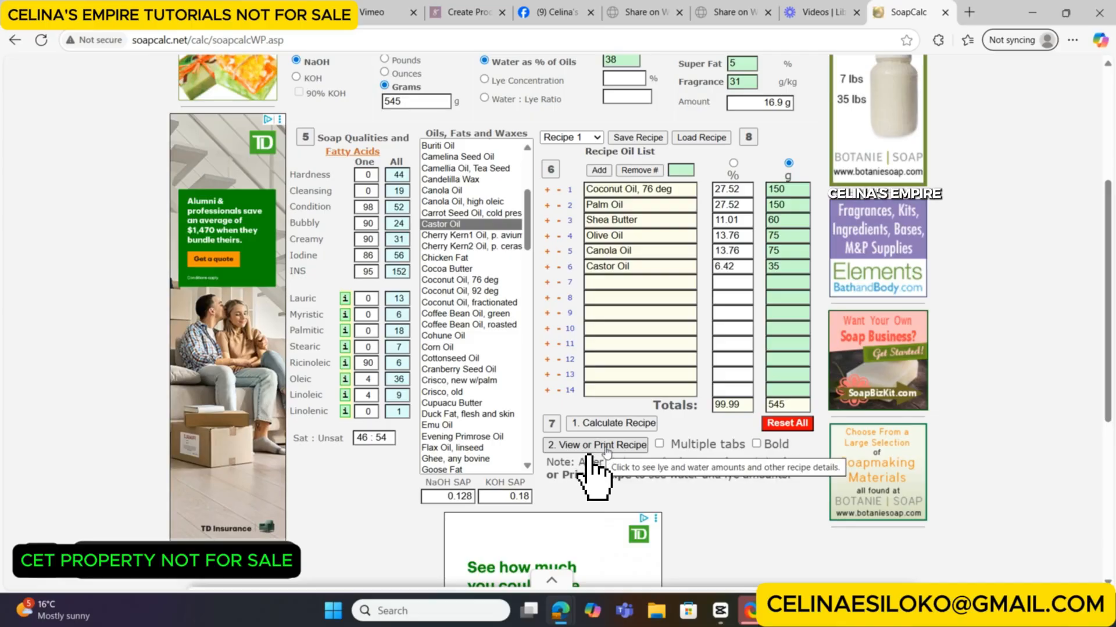
pyautogui.click(623, 448)
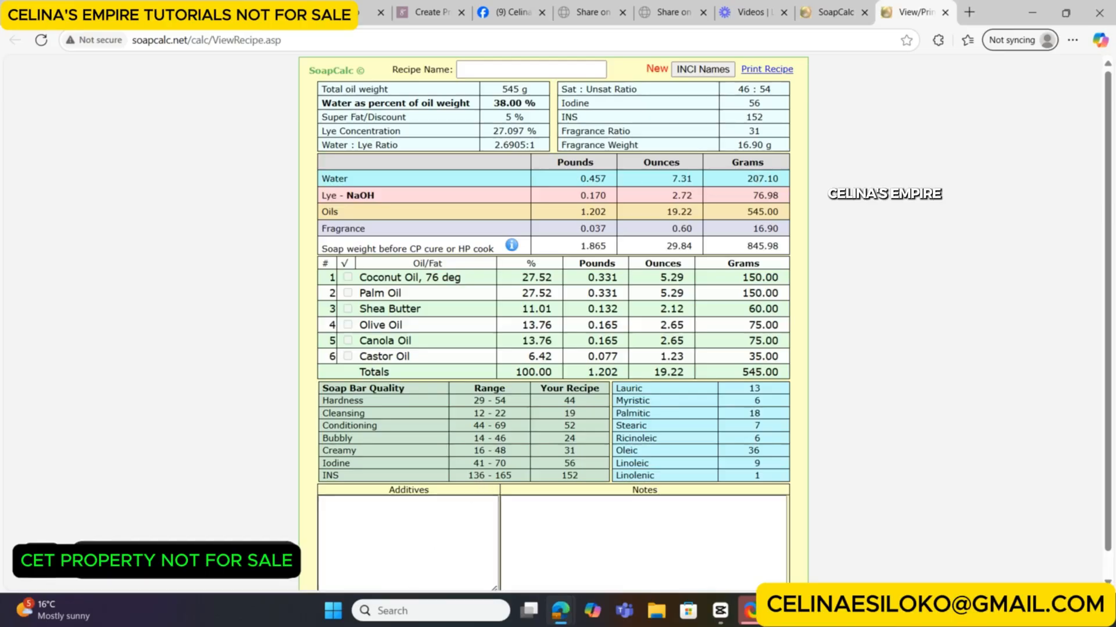
# - Open the Windows Calculator alongside the recipe view
pyautogui.click(758, 611)
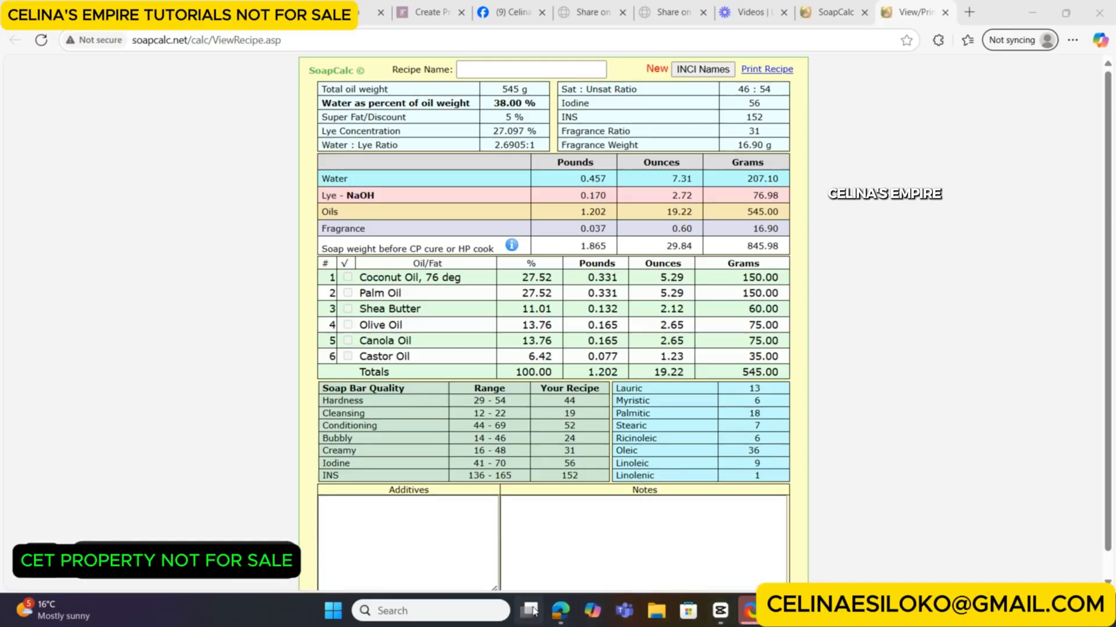
pyautogui.moveTo(530, 610)
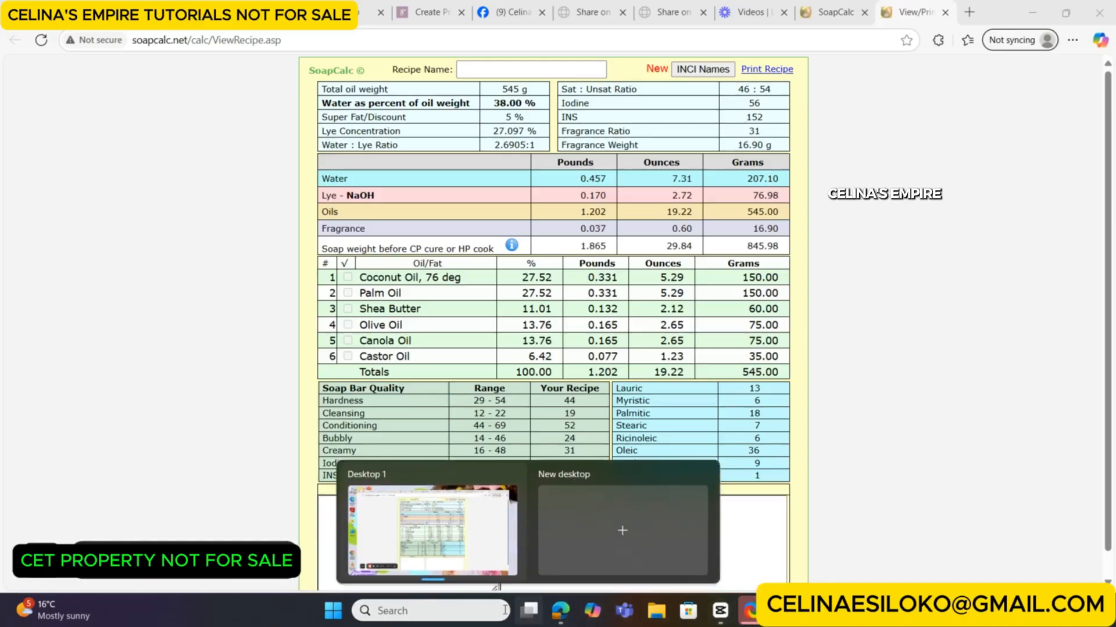
pyautogui.click(414, 618)
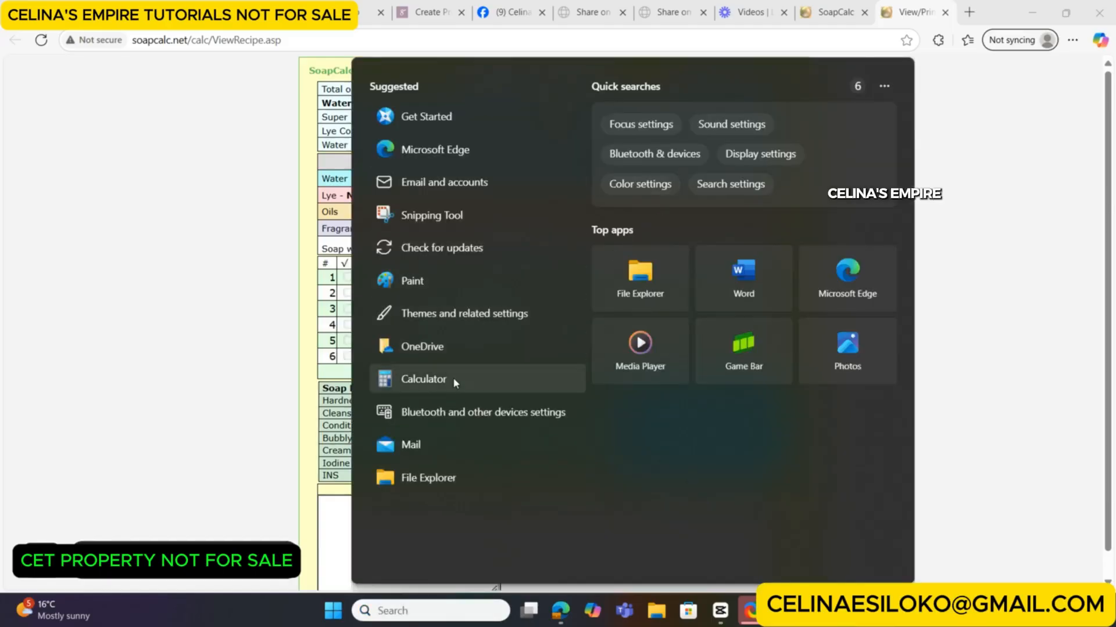
pyautogui.click(423, 379)
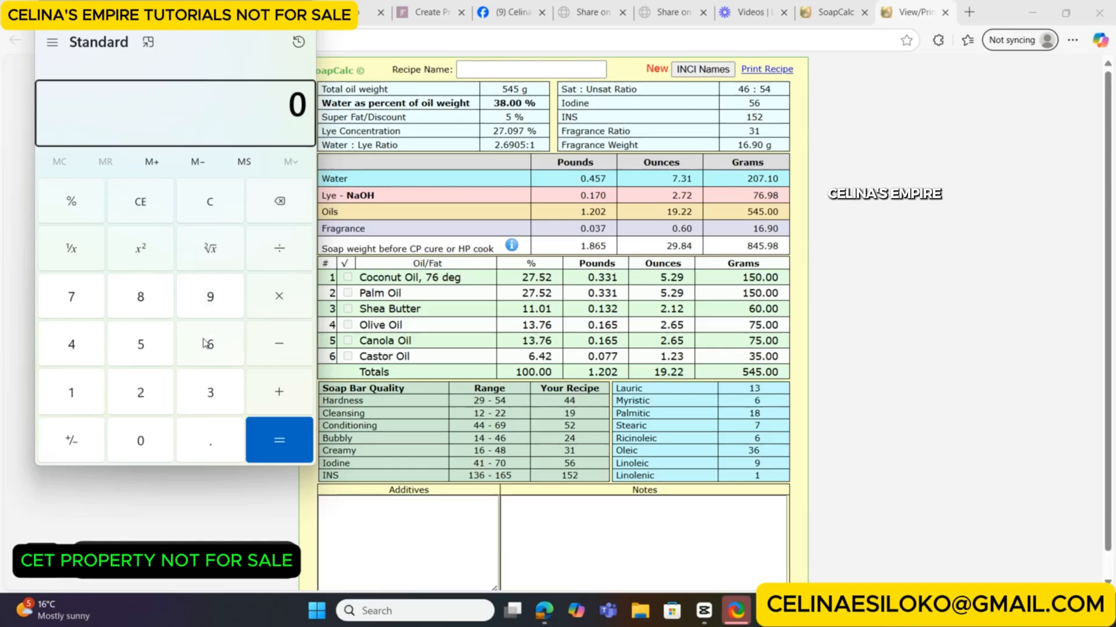
# - Multiply the recipe's lye weight of 76.98 g by its water-to-lye ratio of 2.6905 in the Calculator
pyautogui.click(69, 306)
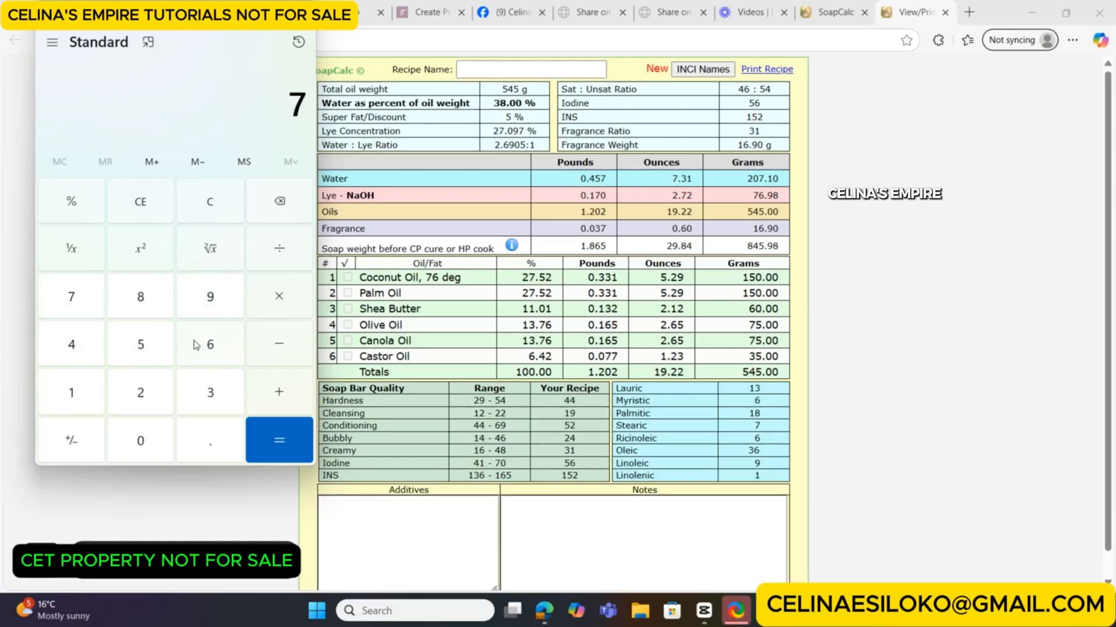
pyautogui.click(220, 361)
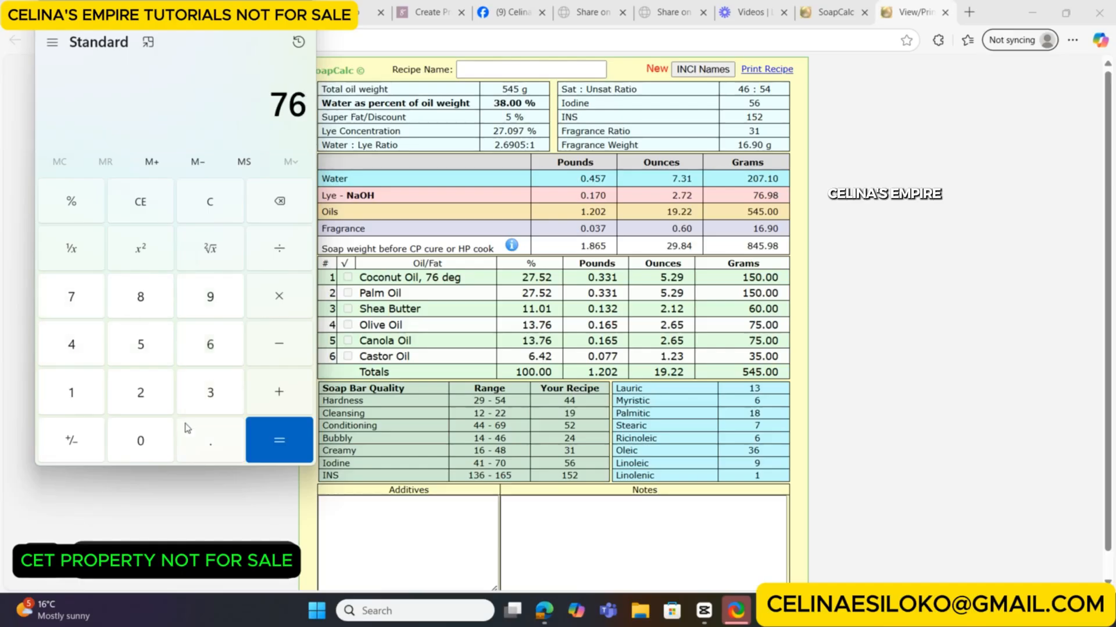
pyautogui.click(189, 444)
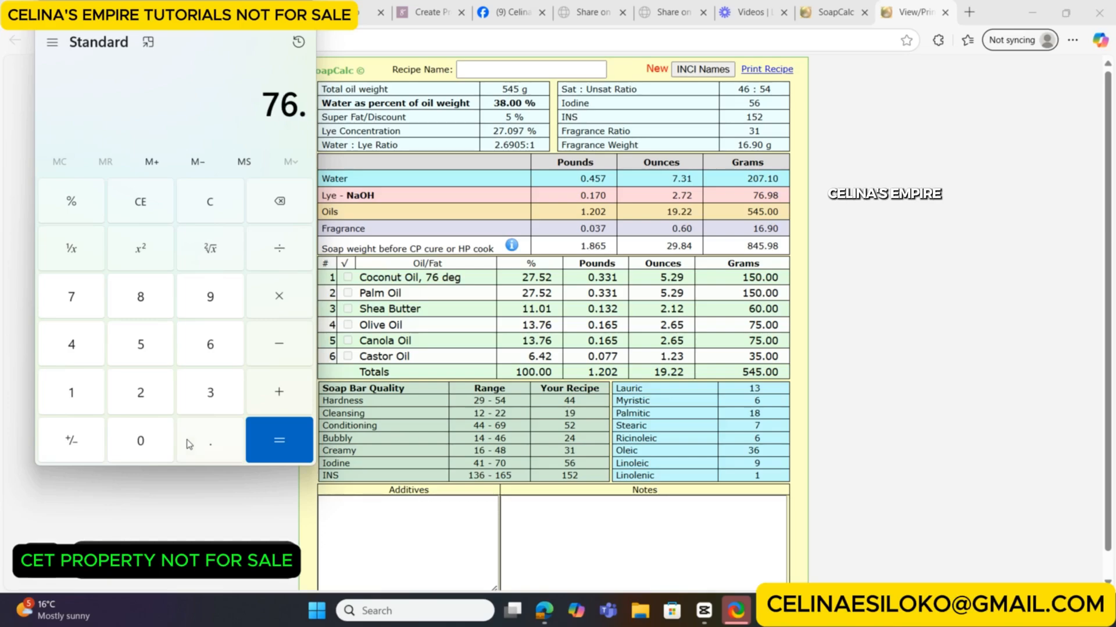
pyautogui.click(208, 305)
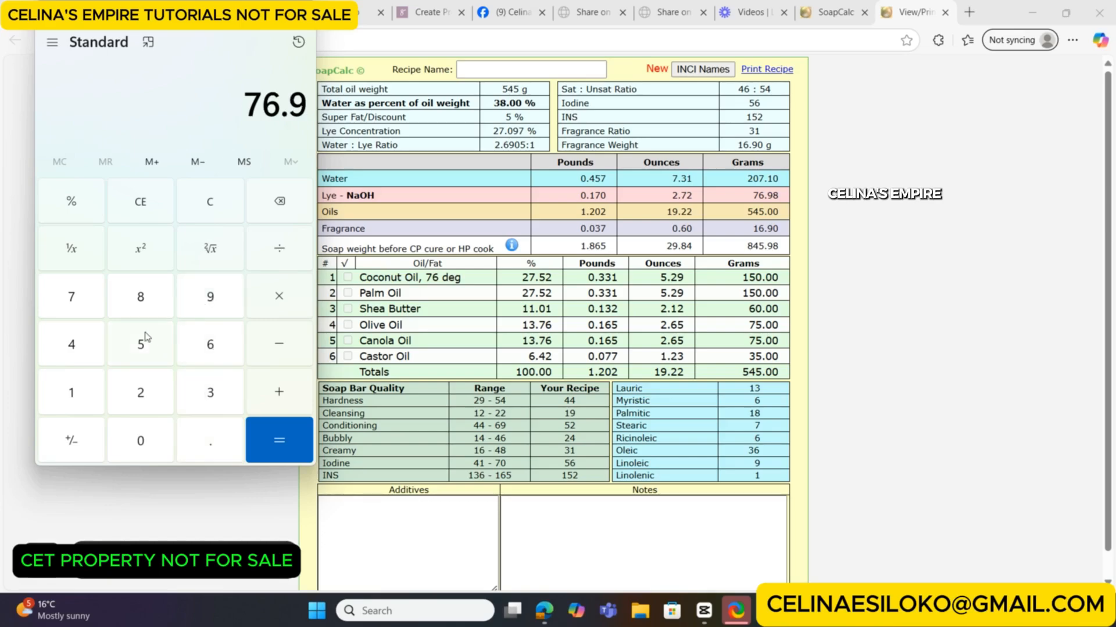
pyautogui.click(141, 308)
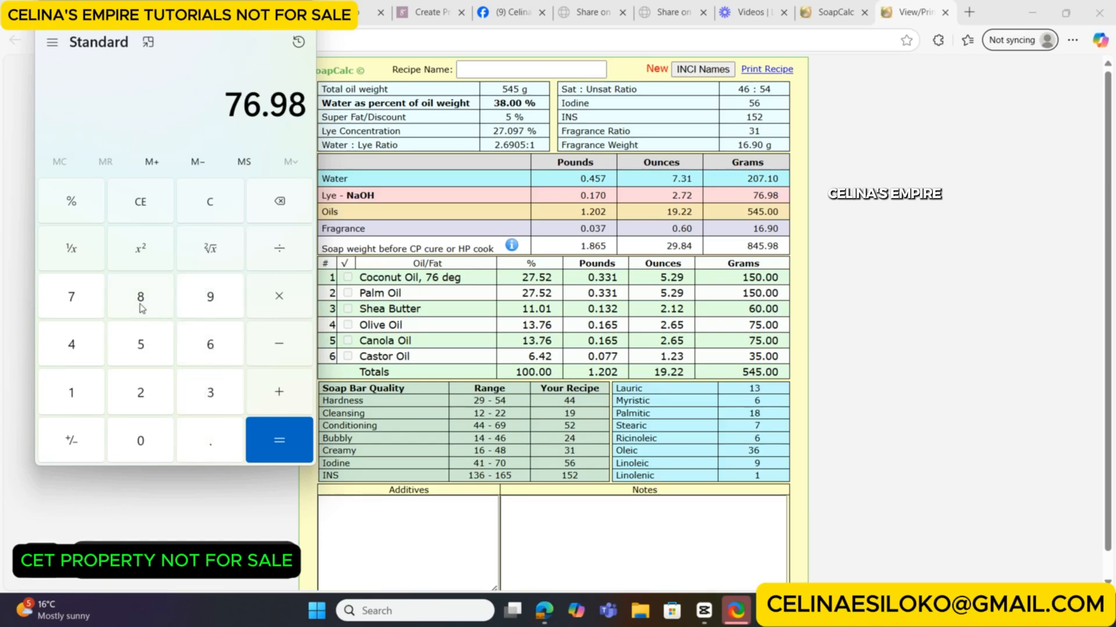
pyautogui.click(279, 250)
pyautogui.click(124, 395)
pyautogui.click(197, 439)
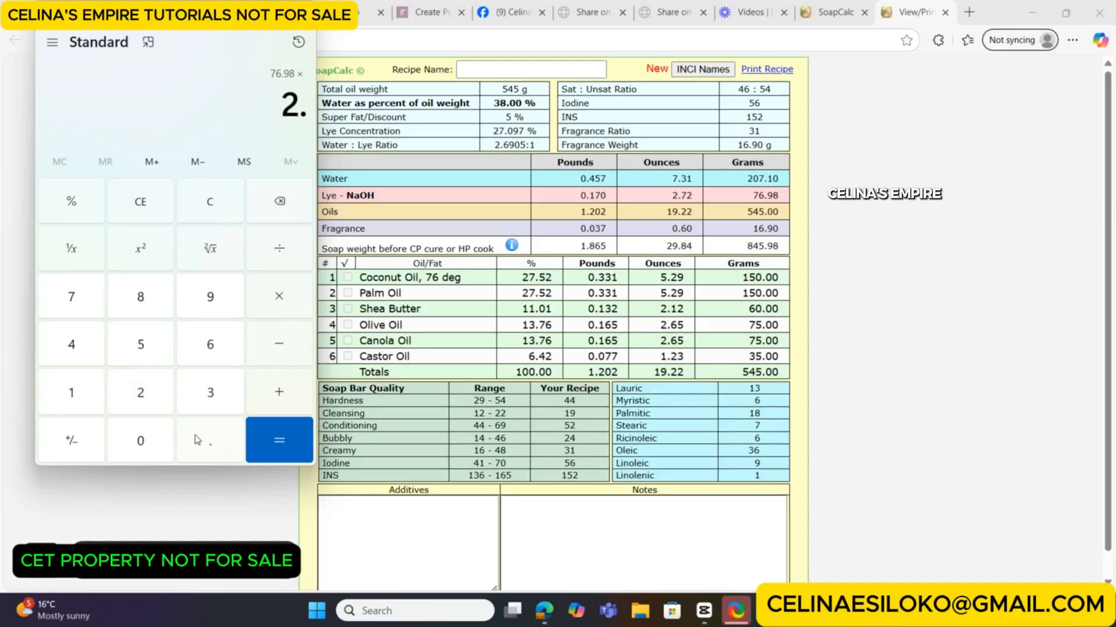
pyautogui.click(210, 346)
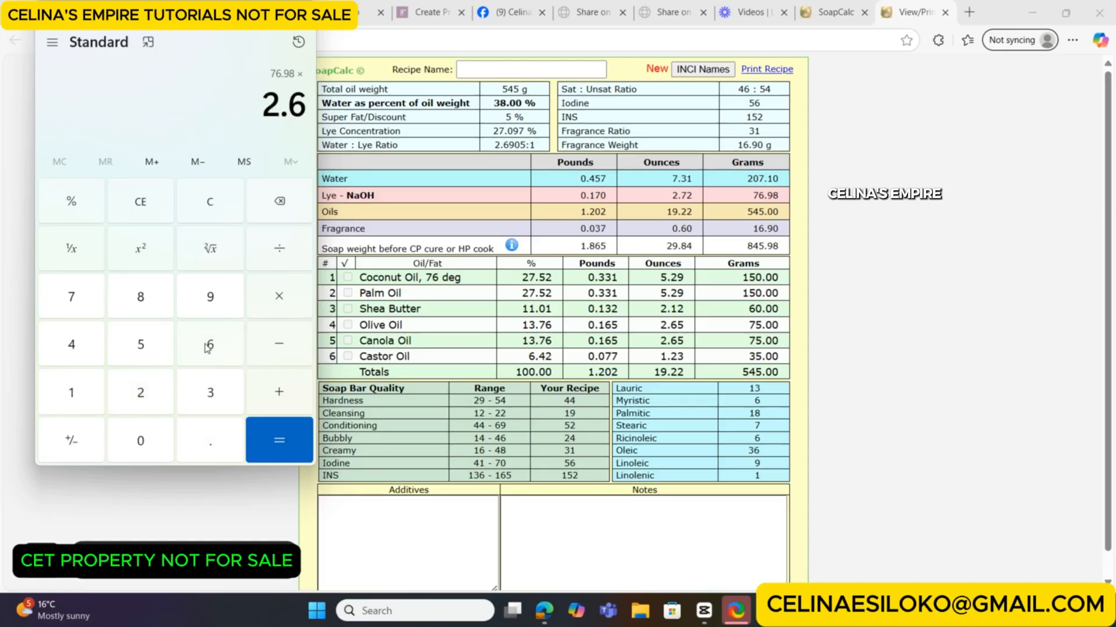
pyautogui.click(211, 296)
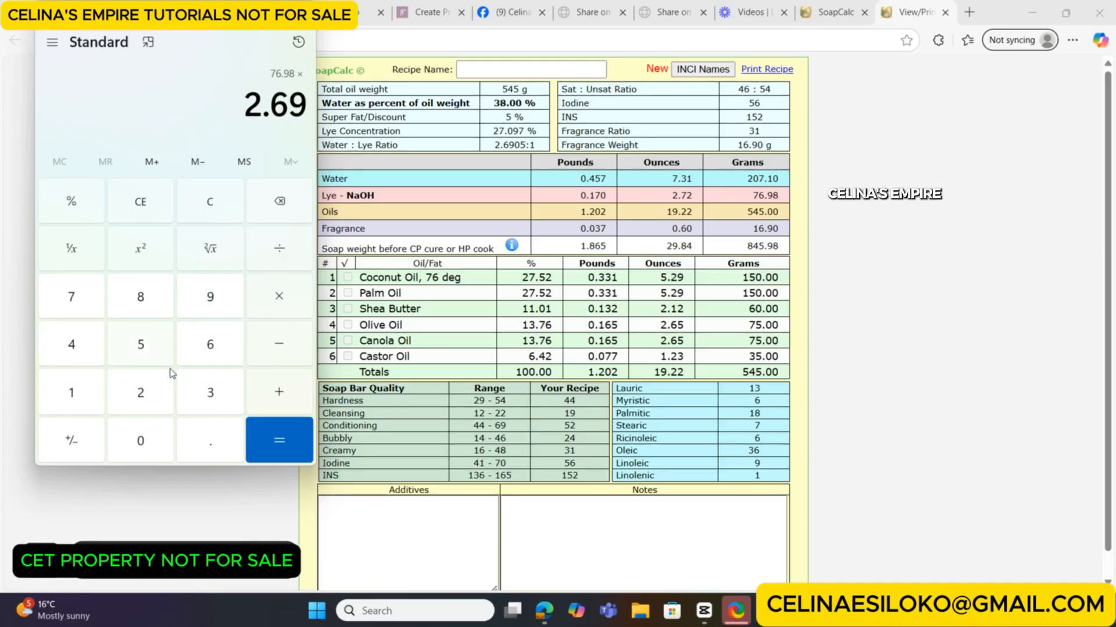
pyautogui.click(127, 434)
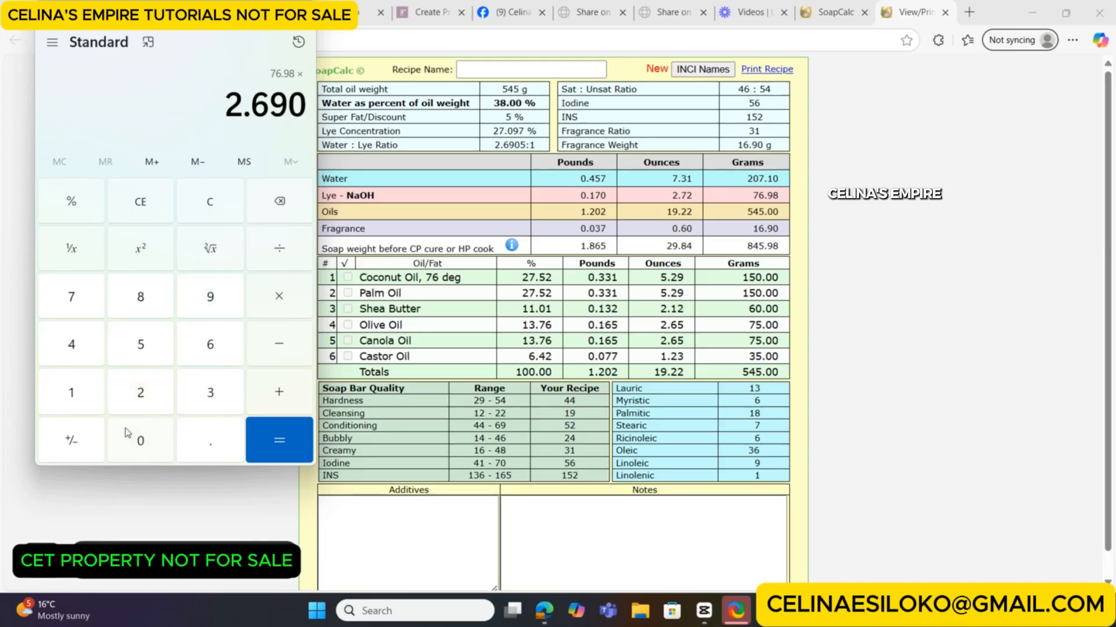
pyautogui.click(148, 360)
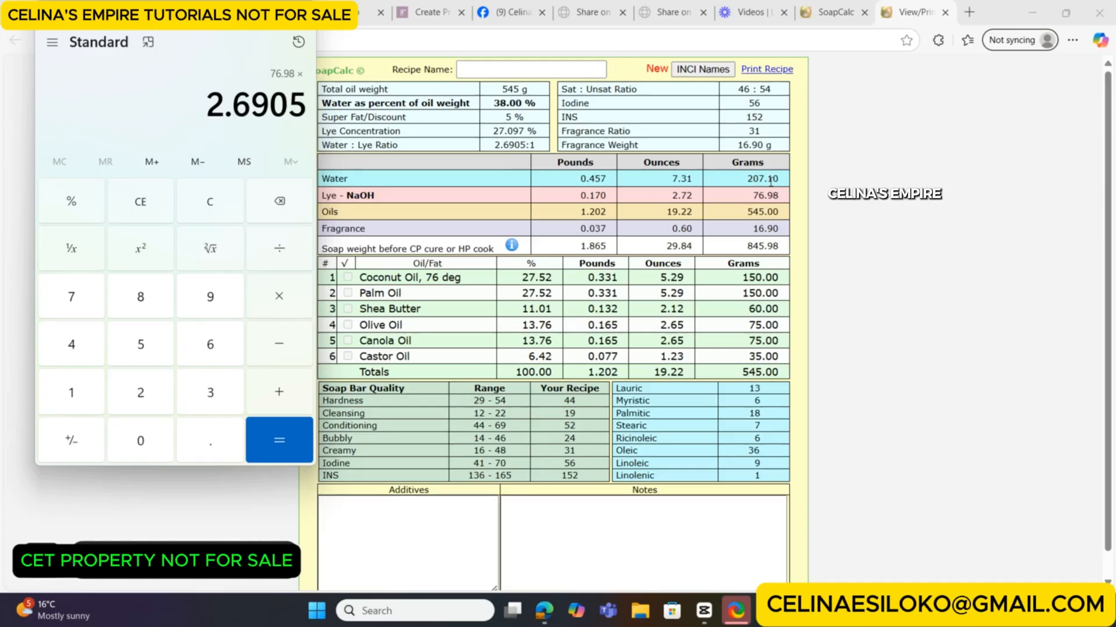
pyautogui.click(276, 434)
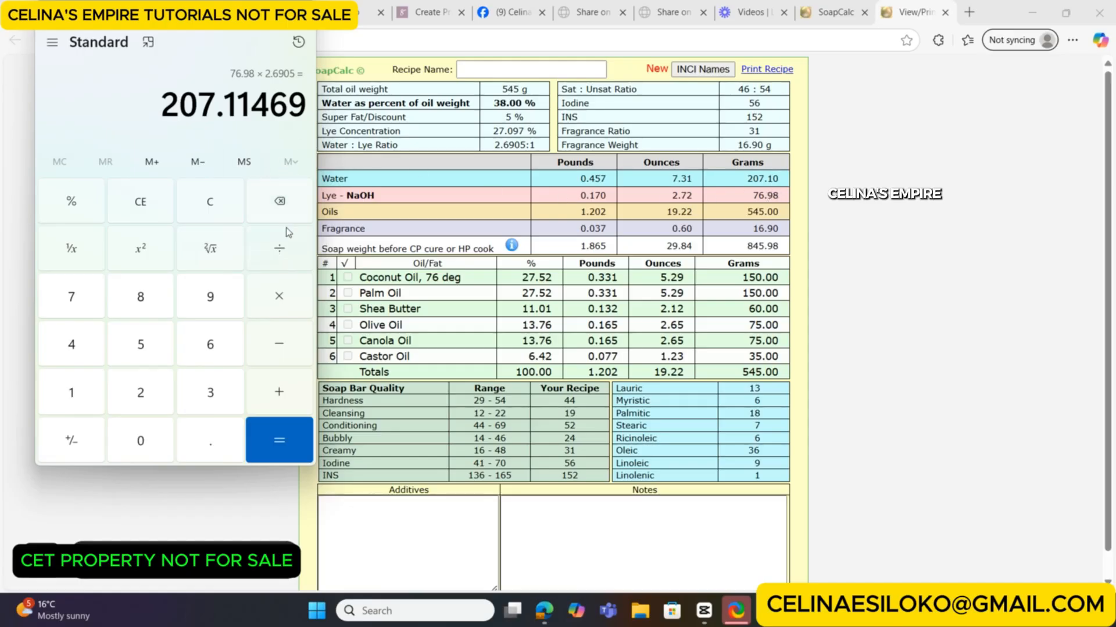
# - Start a new calculation and divide the total oil weight of 545 g by 7
pyautogui.click(287, 207)
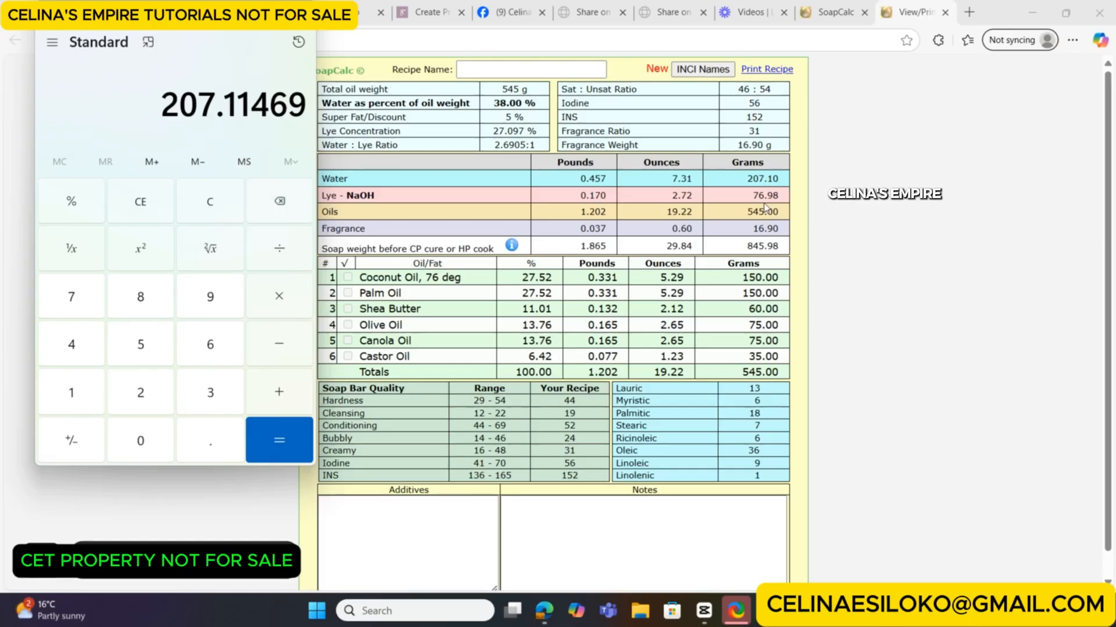
pyautogui.click(145, 361)
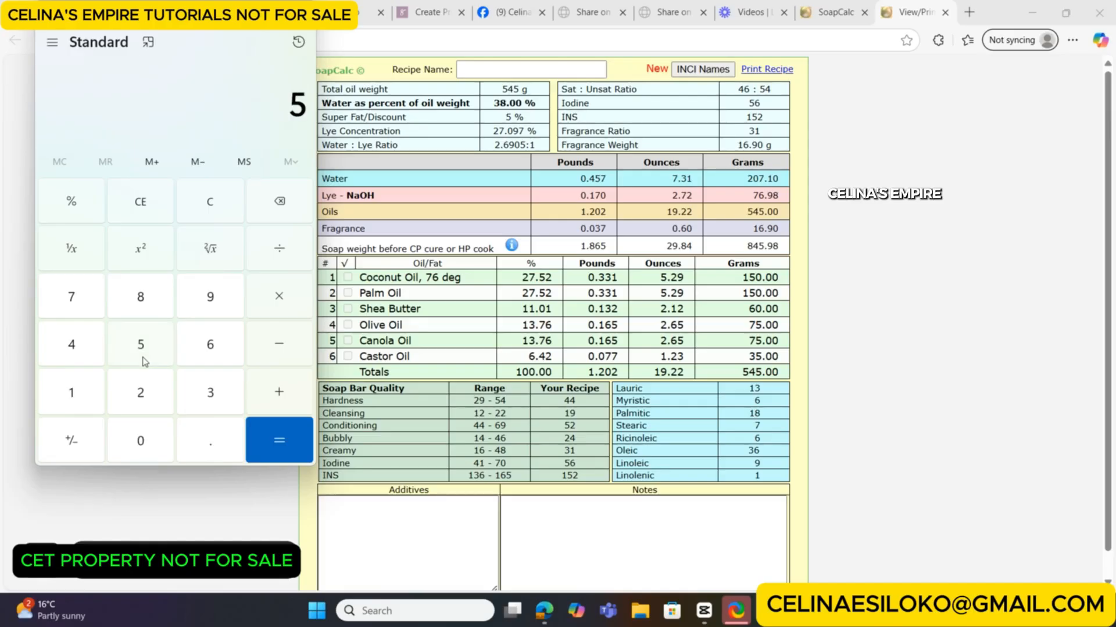
pyautogui.click(73, 351)
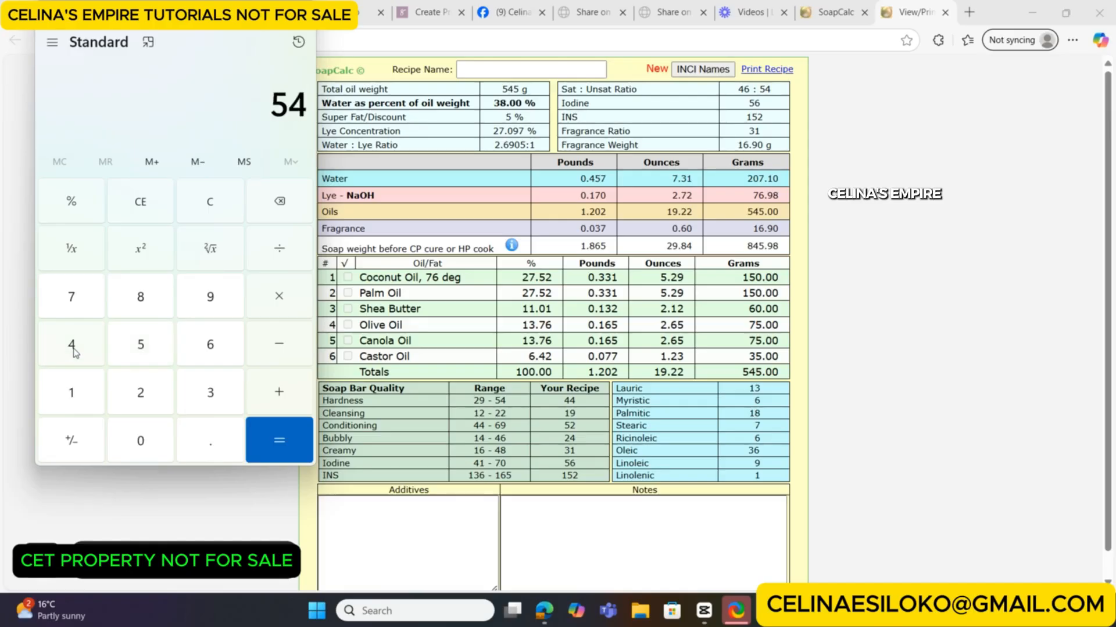
pyautogui.click(155, 347)
pyautogui.click(285, 251)
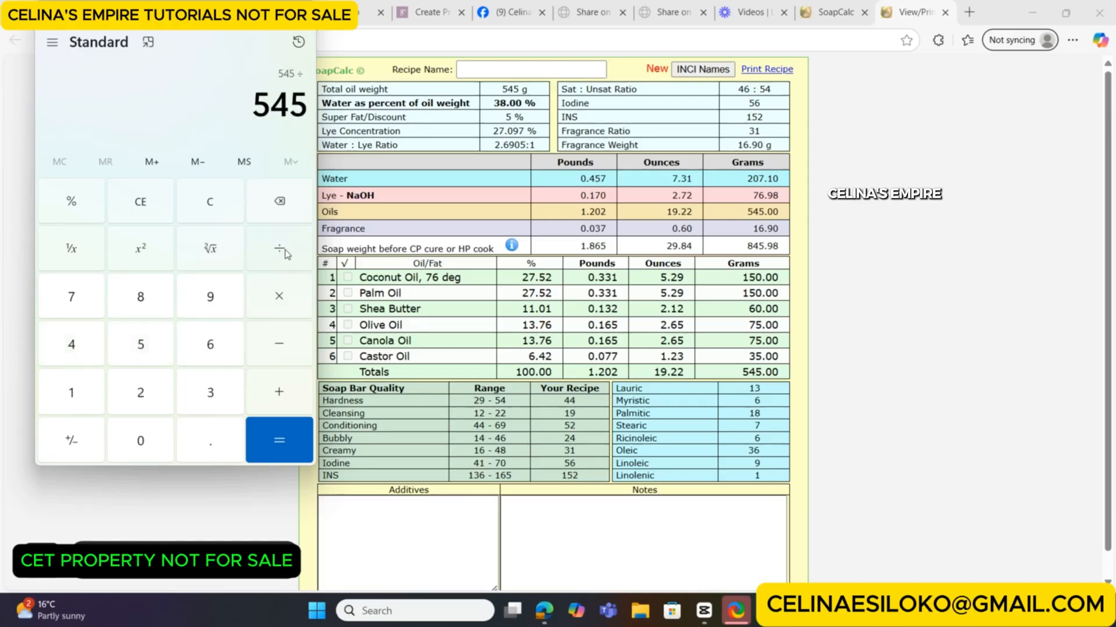
pyautogui.click(63, 304)
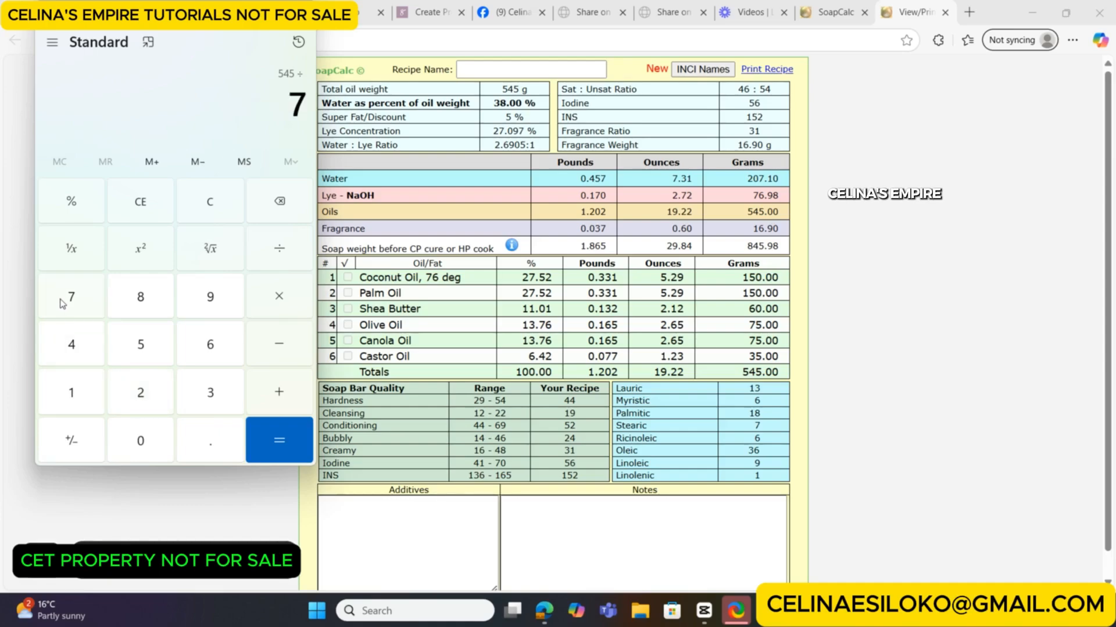
pyautogui.press('Return')
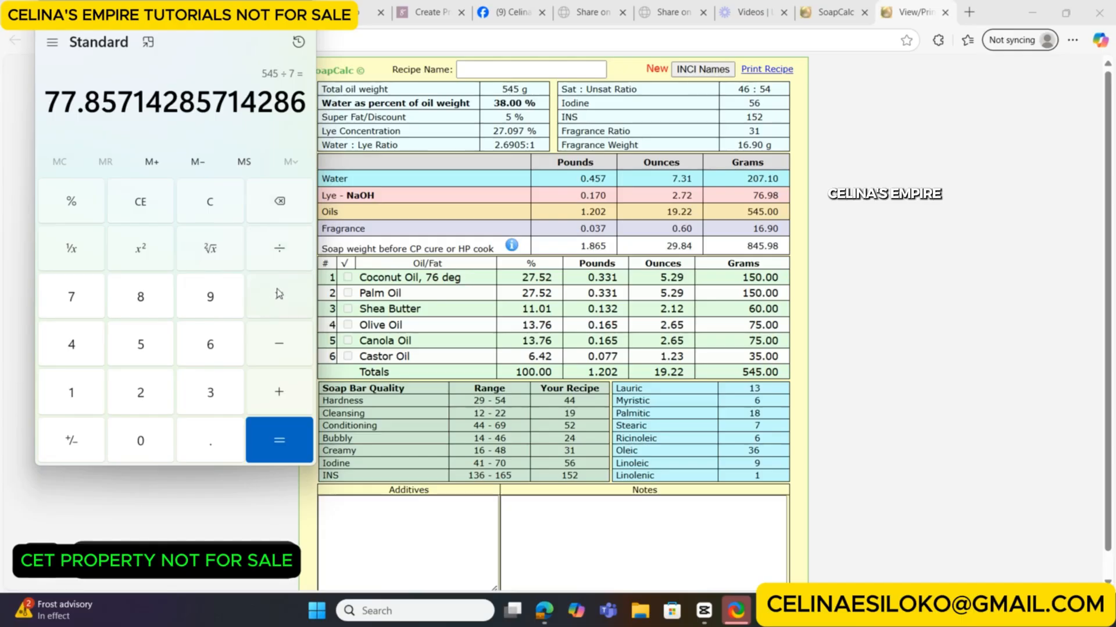
# - Multiply the Calculator's quotient by the recipe's water-to-lye ratio of 2.6905
pyautogui.click(279, 294)
pyautogui.click(139, 403)
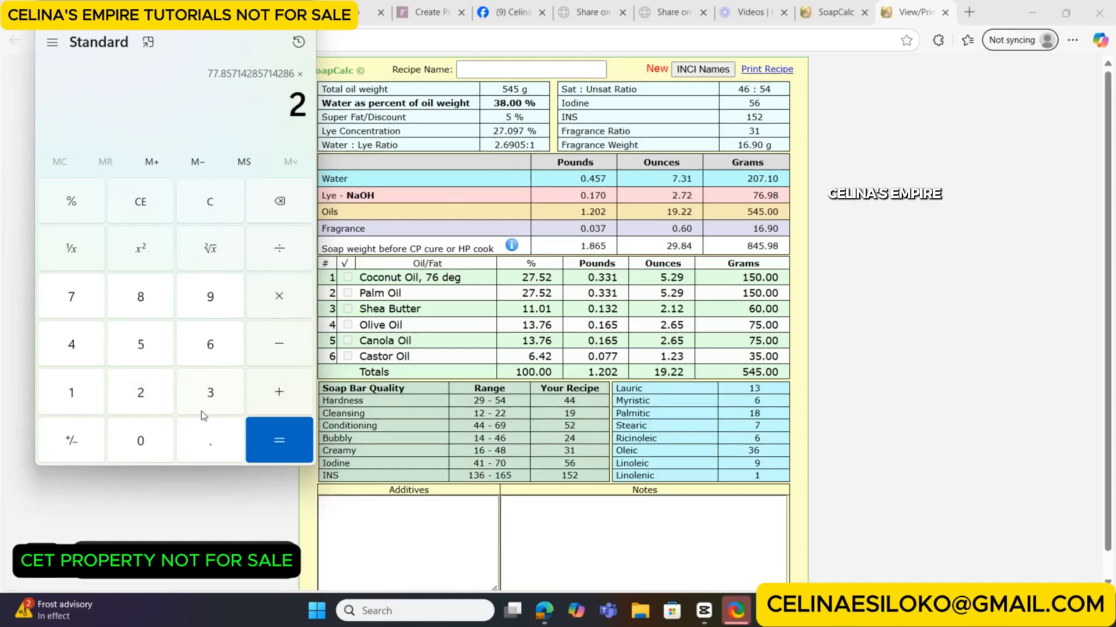
pyautogui.click(204, 435)
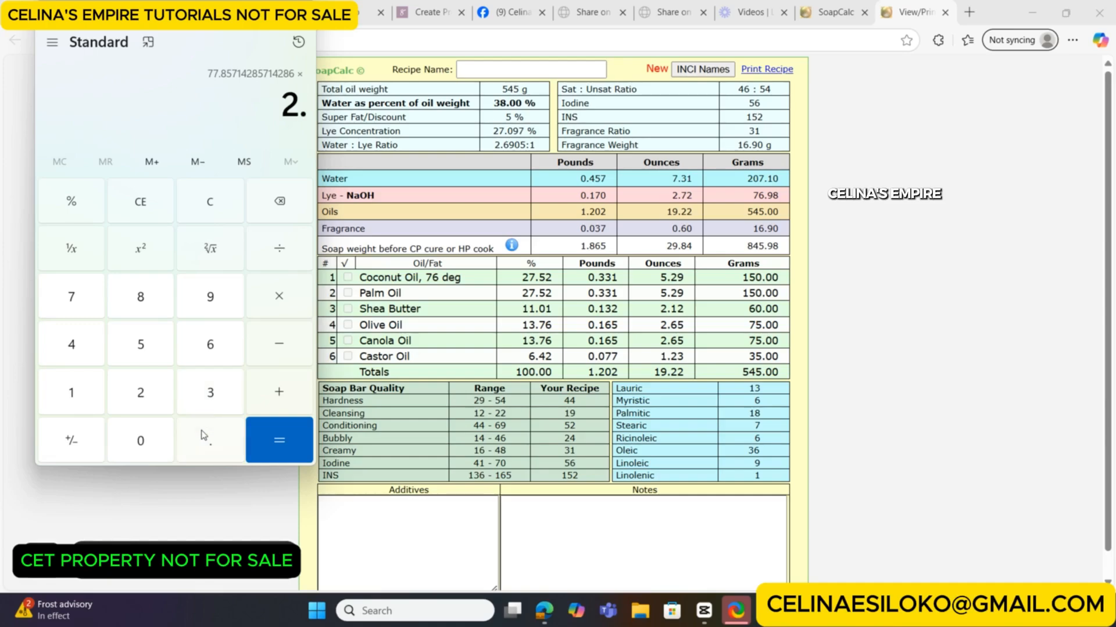
pyautogui.click(219, 348)
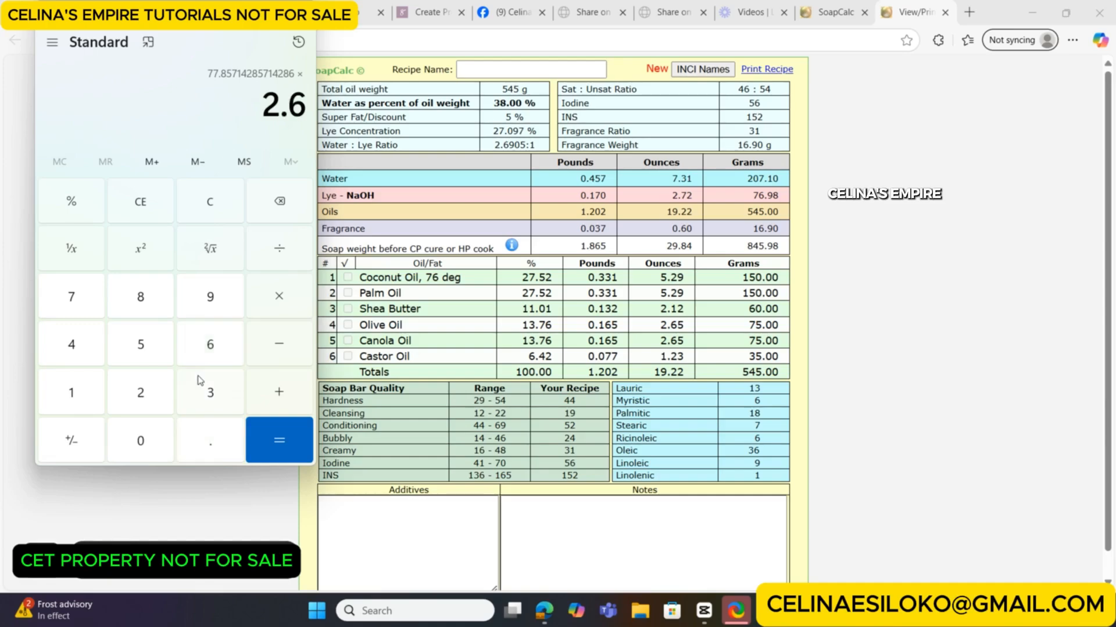
pyautogui.click(204, 314)
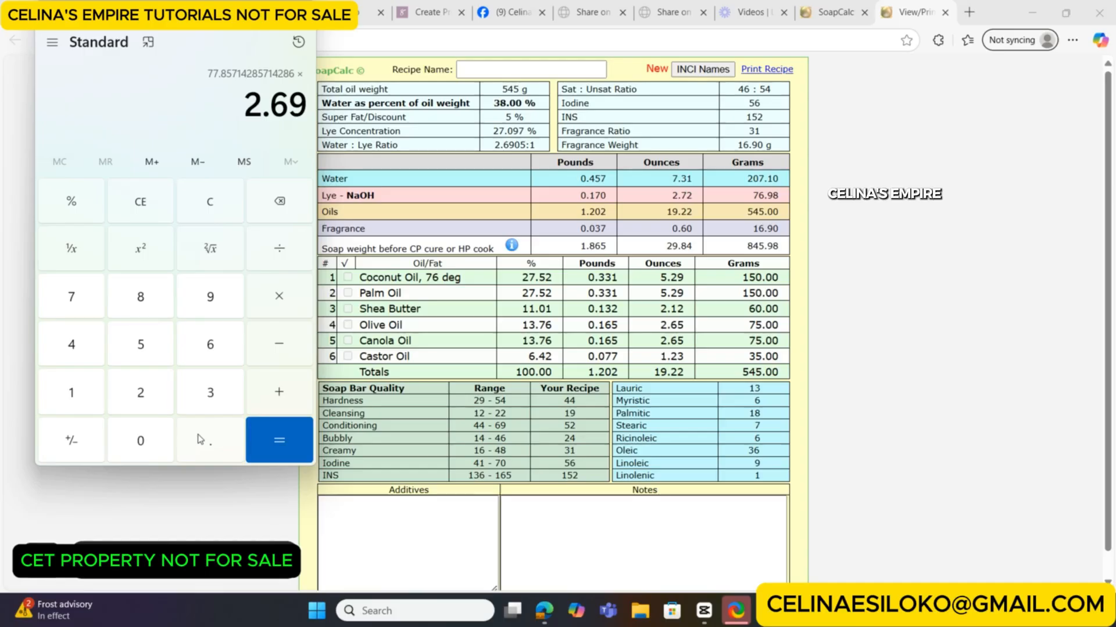
pyautogui.click(153, 444)
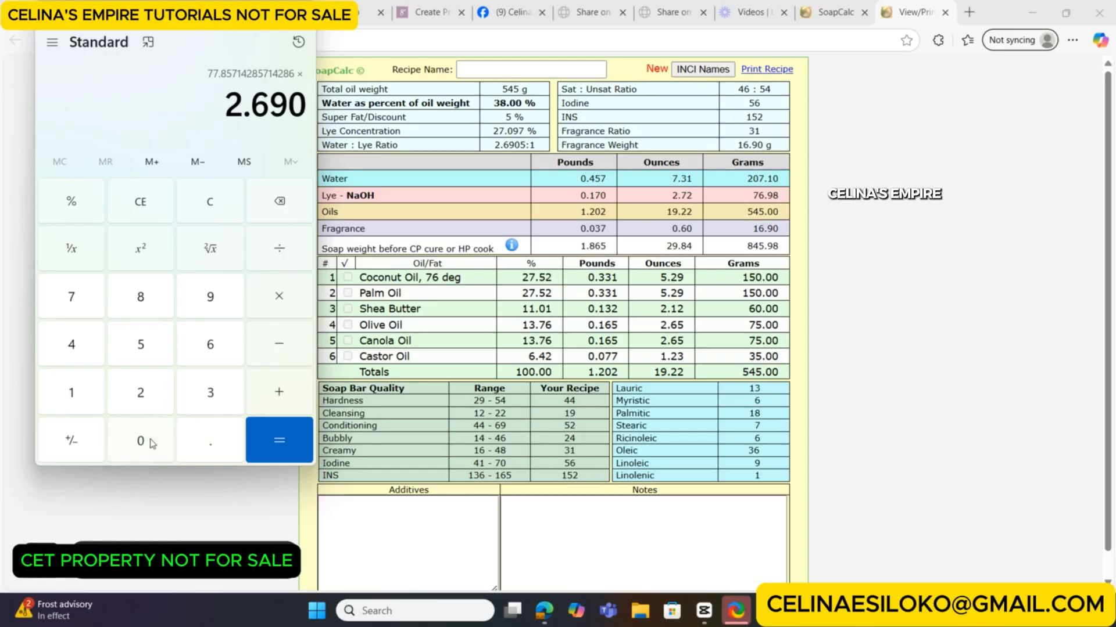
pyautogui.click(141, 343)
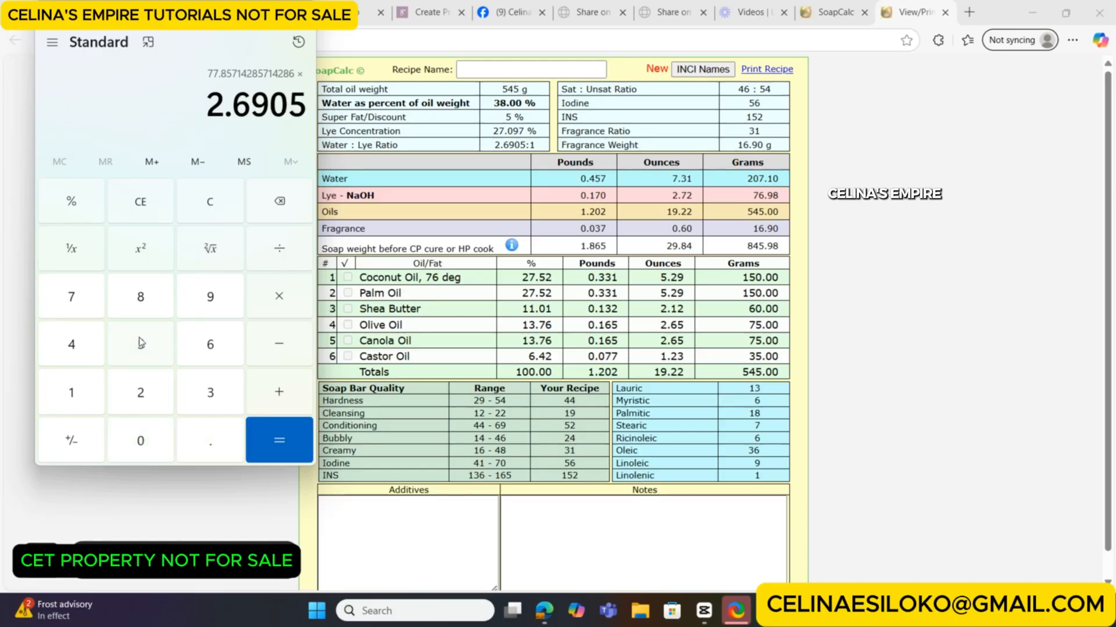
pyautogui.click(280, 436)
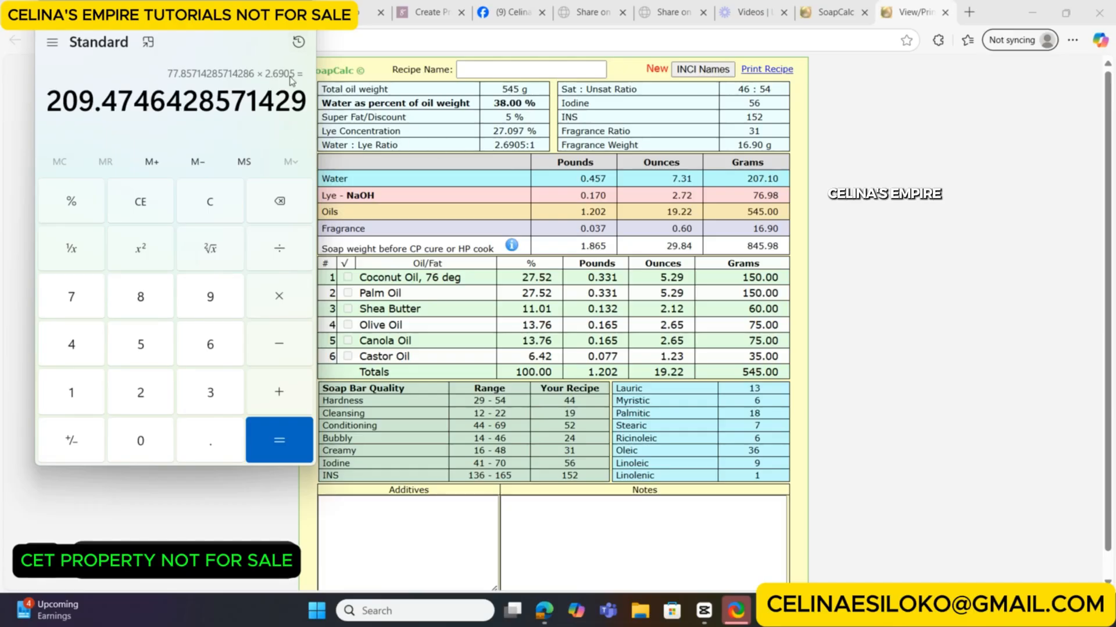
# - Start a new calculation and multiply a rounded lye weight of 77 by a water ratio of 2.1
pyautogui.click(283, 198)
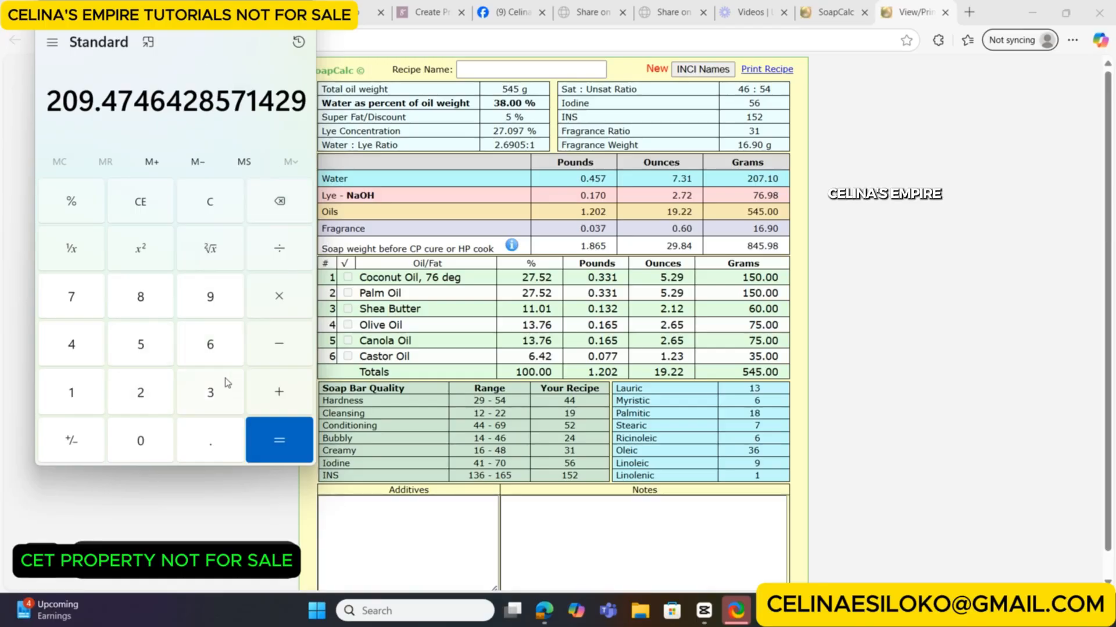
pyautogui.doubleClick(88, 310)
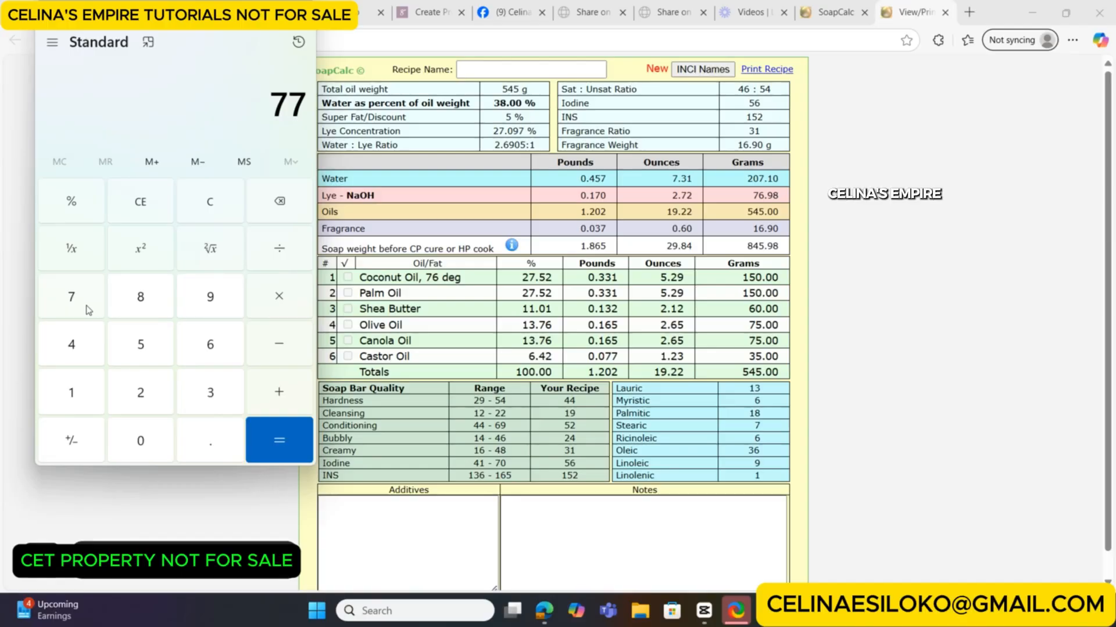
pyautogui.click(285, 294)
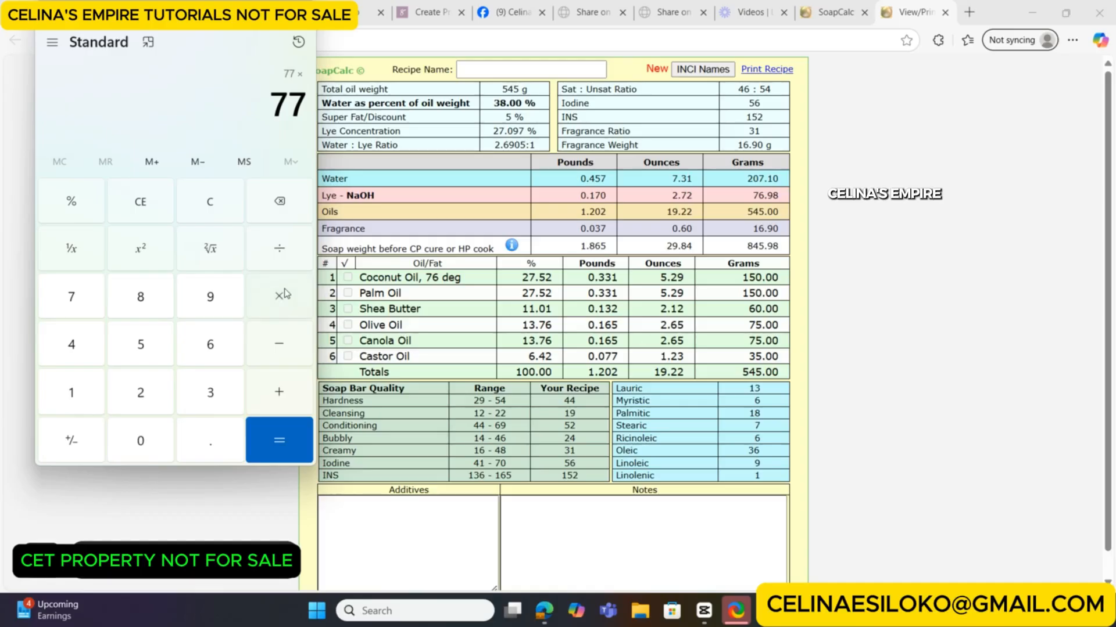
pyautogui.click(141, 391)
pyautogui.click(228, 453)
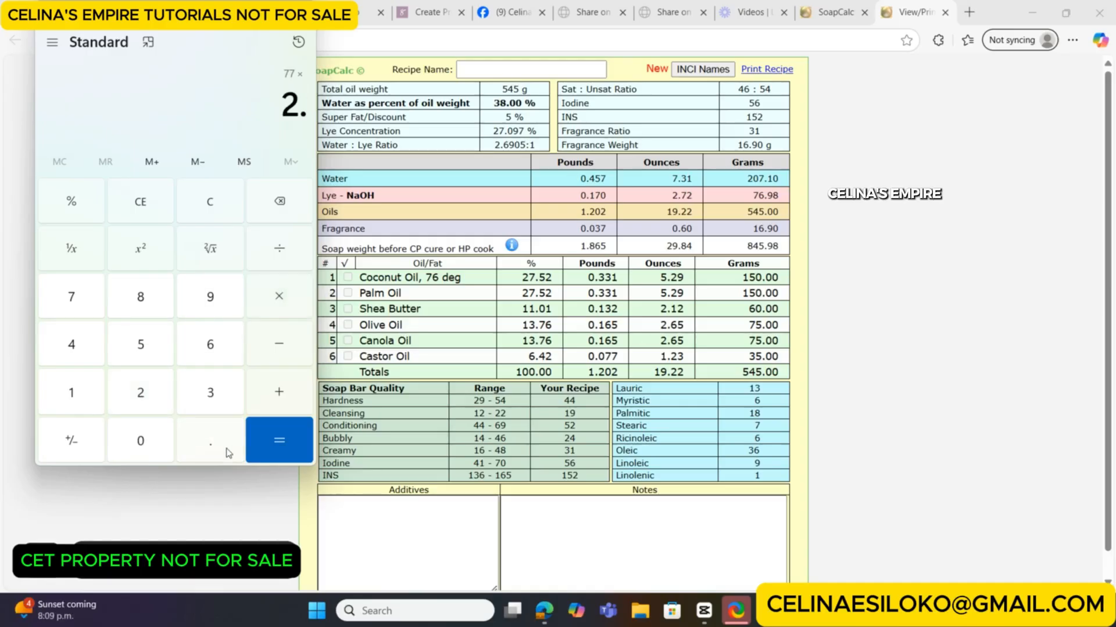
pyautogui.click(79, 394)
pyautogui.click(273, 440)
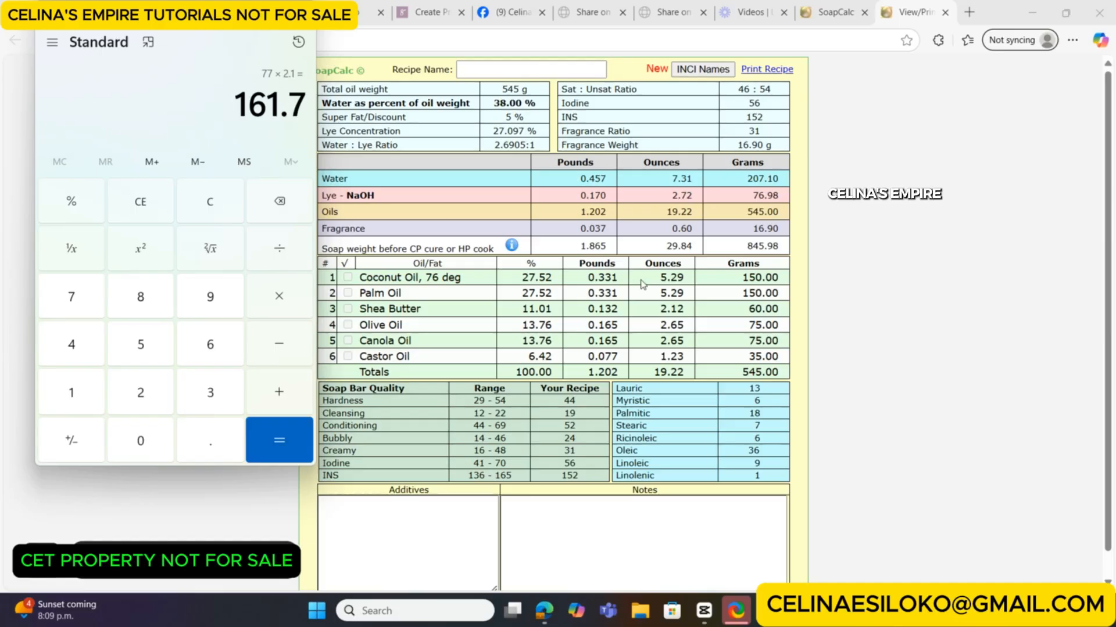
# - Name the recipe "Green Tea Soap" in the printable recipe view
pyautogui.click(464, 72)
pyautogui.write('Green')
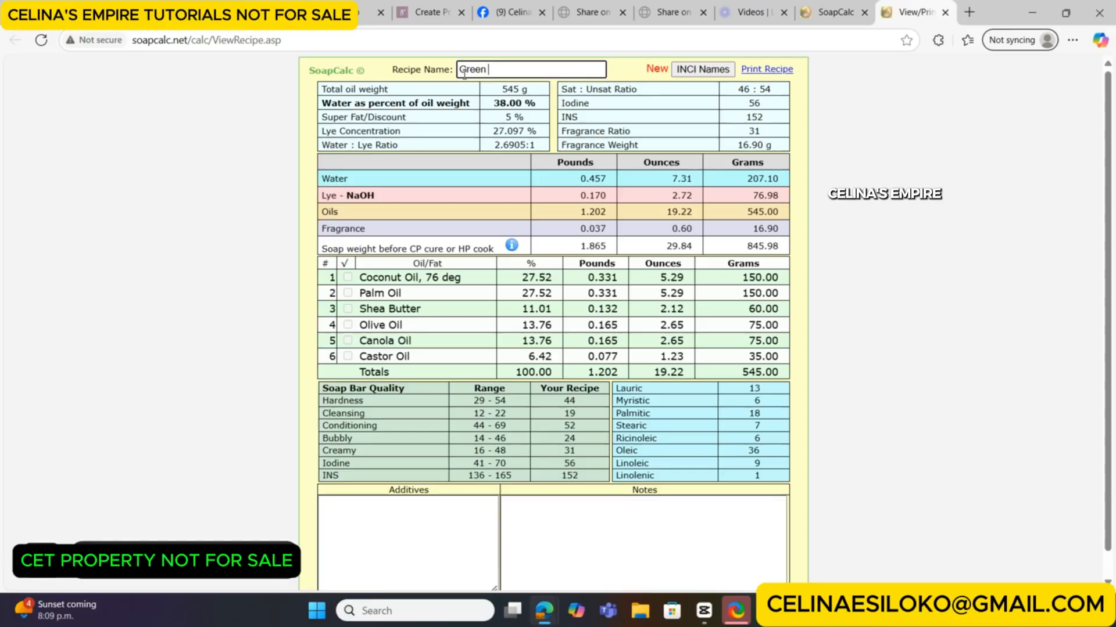
pyautogui.write(' Tea S')
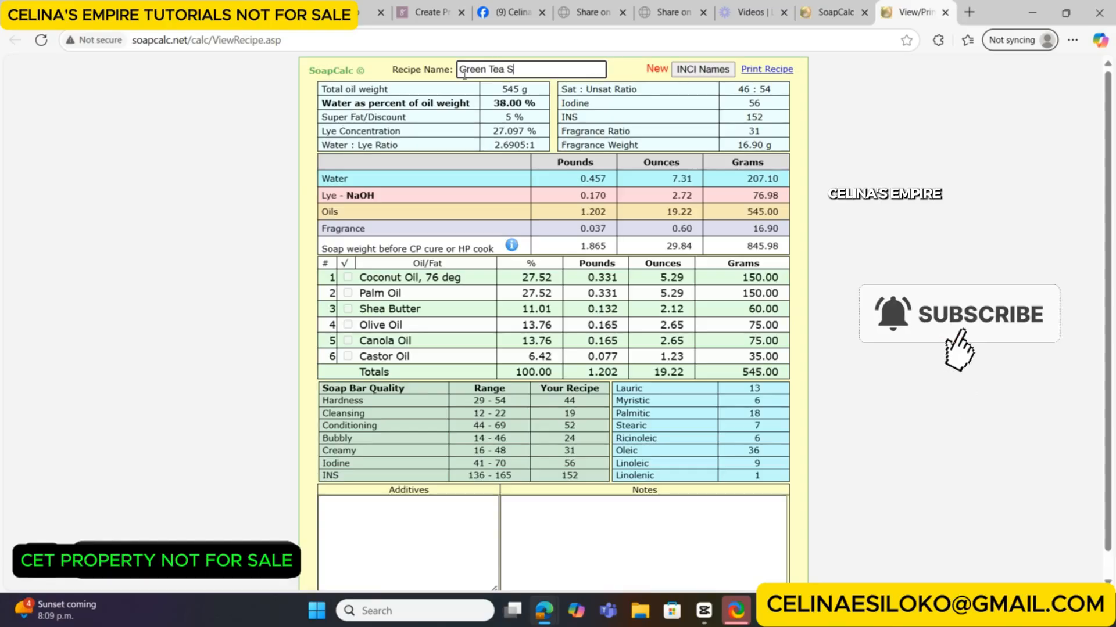
pyautogui.write('oap')
pyautogui.scroll(-1, 366, 508)
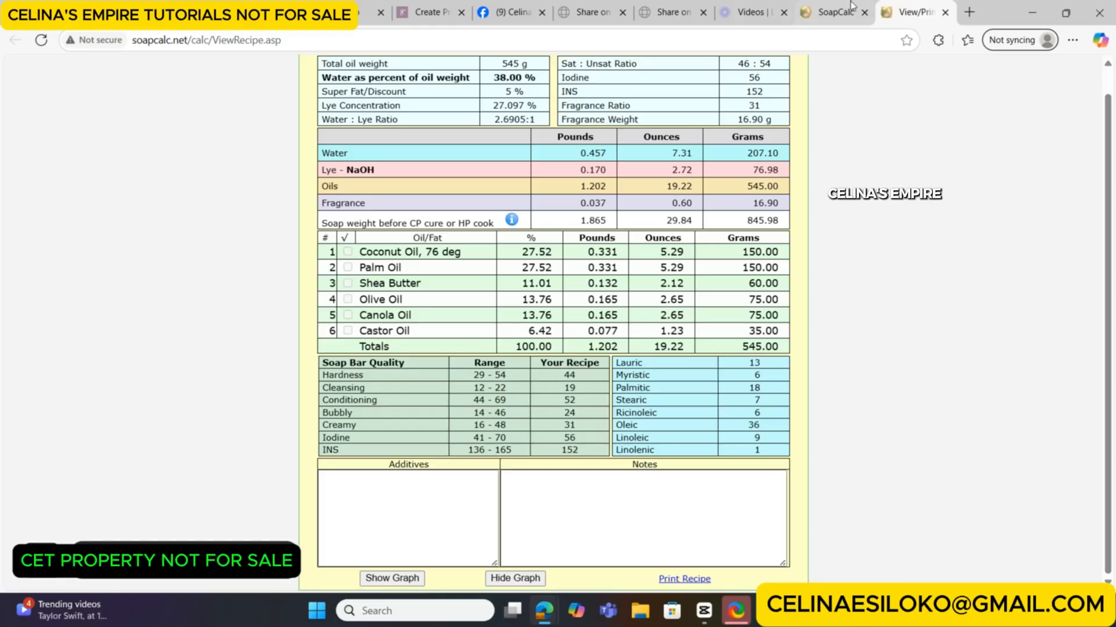
# - Return to the SoapCalc input page, dismiss the ad, and remove all six oils from the recipe oil list
pyautogui.click(836, 16)
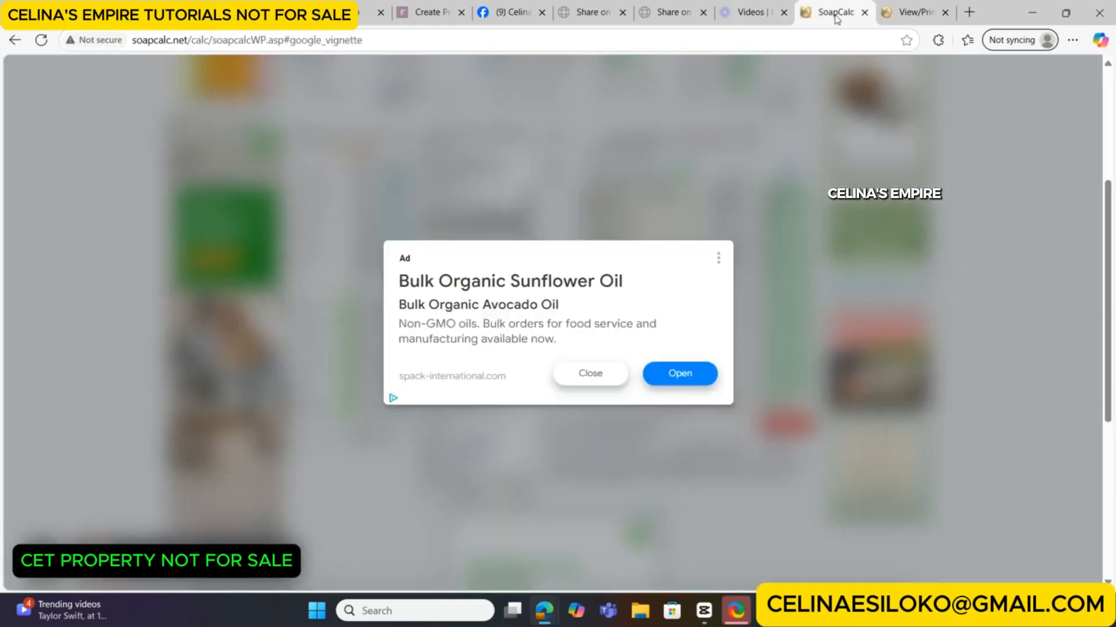
pyautogui.click(578, 374)
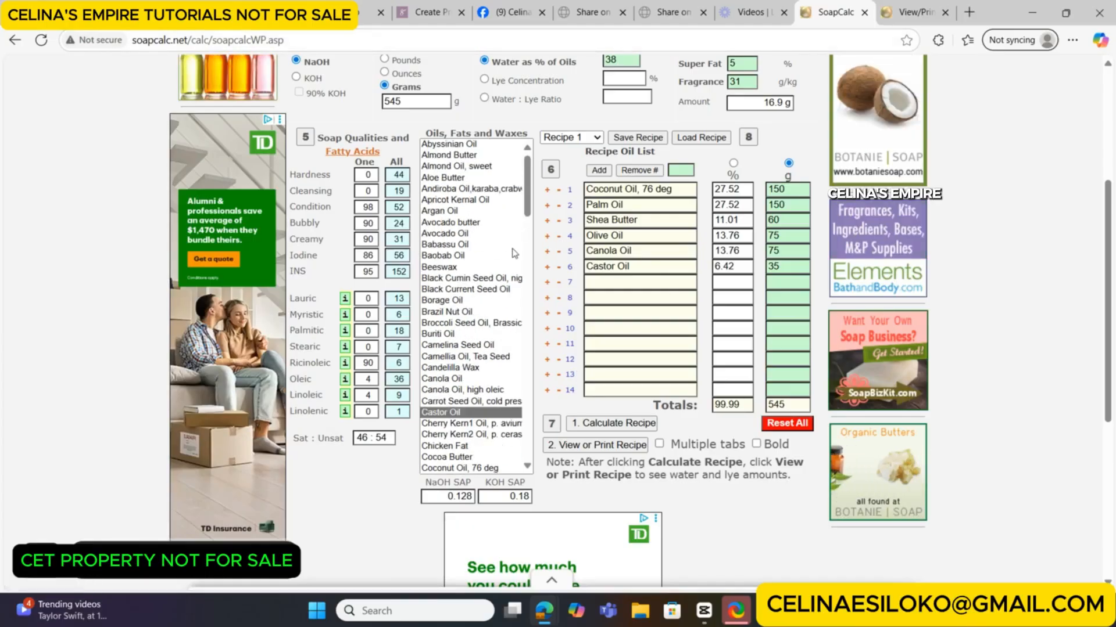
pyautogui.scroll(5, 515, 253)
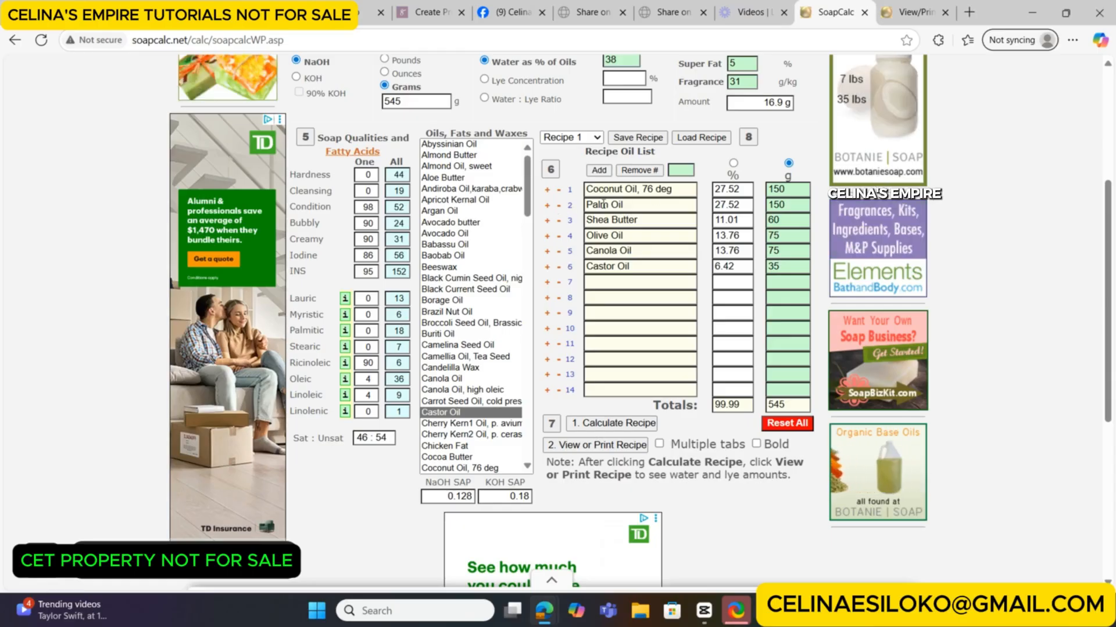
pyautogui.click(557, 191)
pyautogui.click(558, 206)
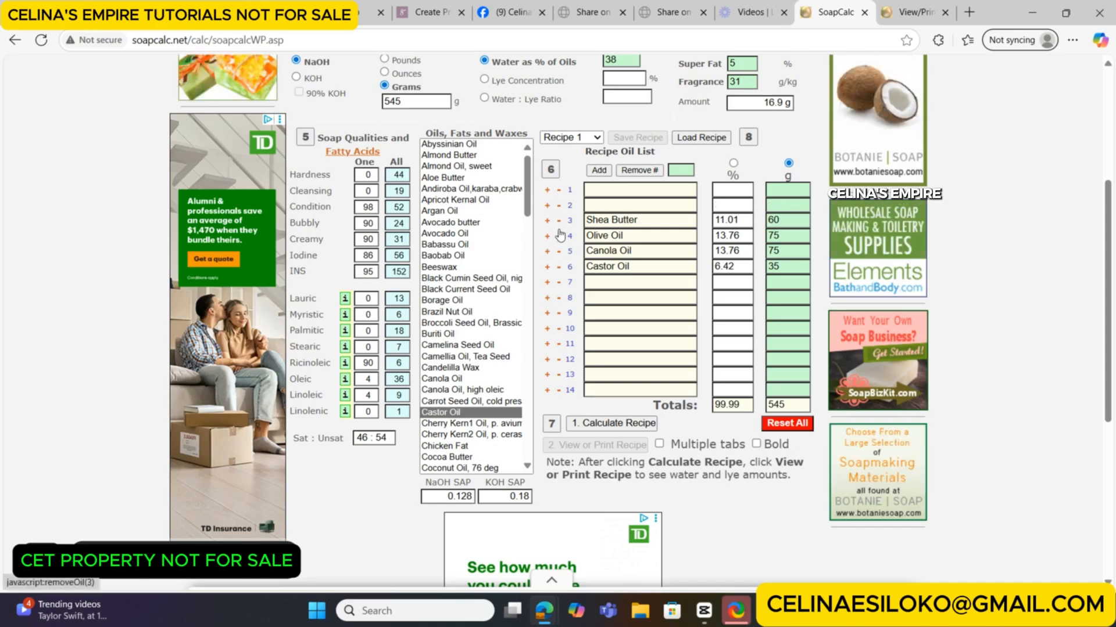
pyautogui.click(558, 221)
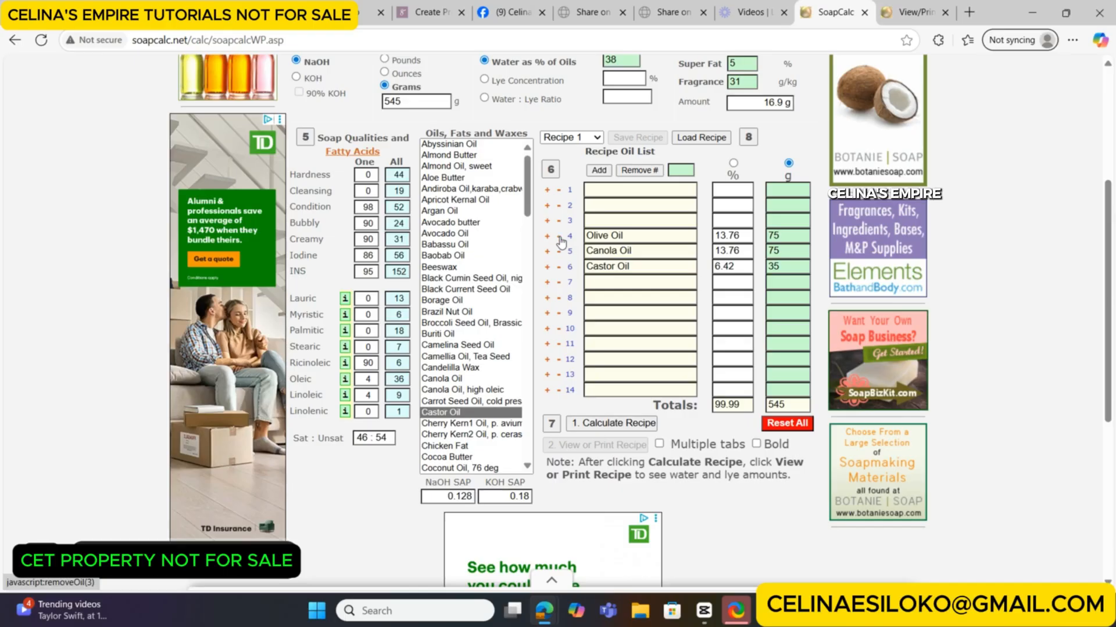
pyautogui.click(559, 237)
pyautogui.click(559, 252)
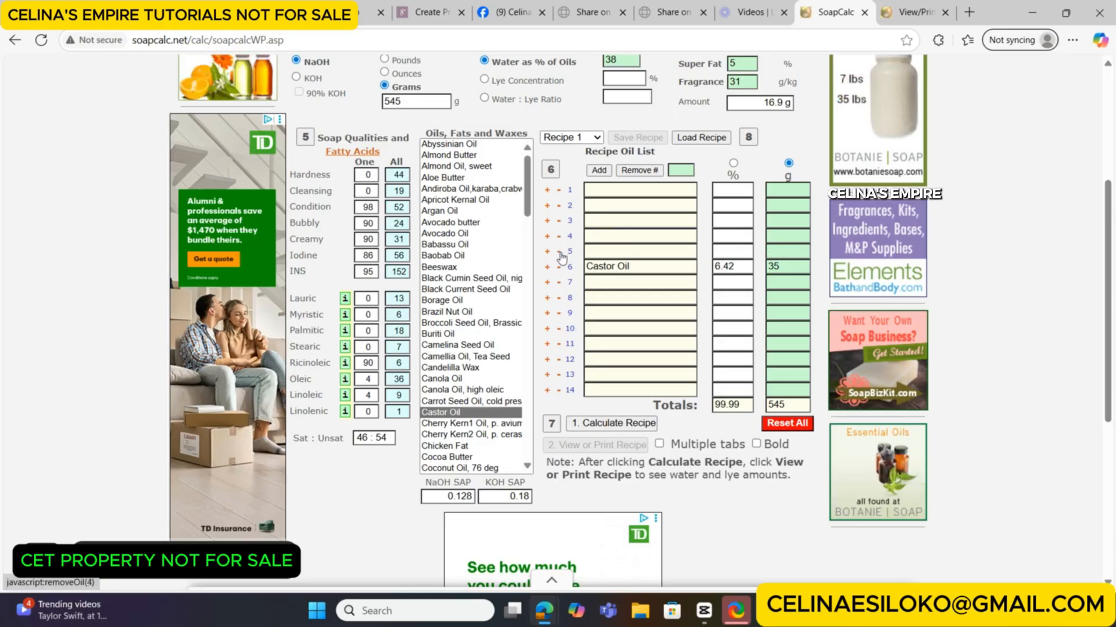
pyautogui.click(559, 268)
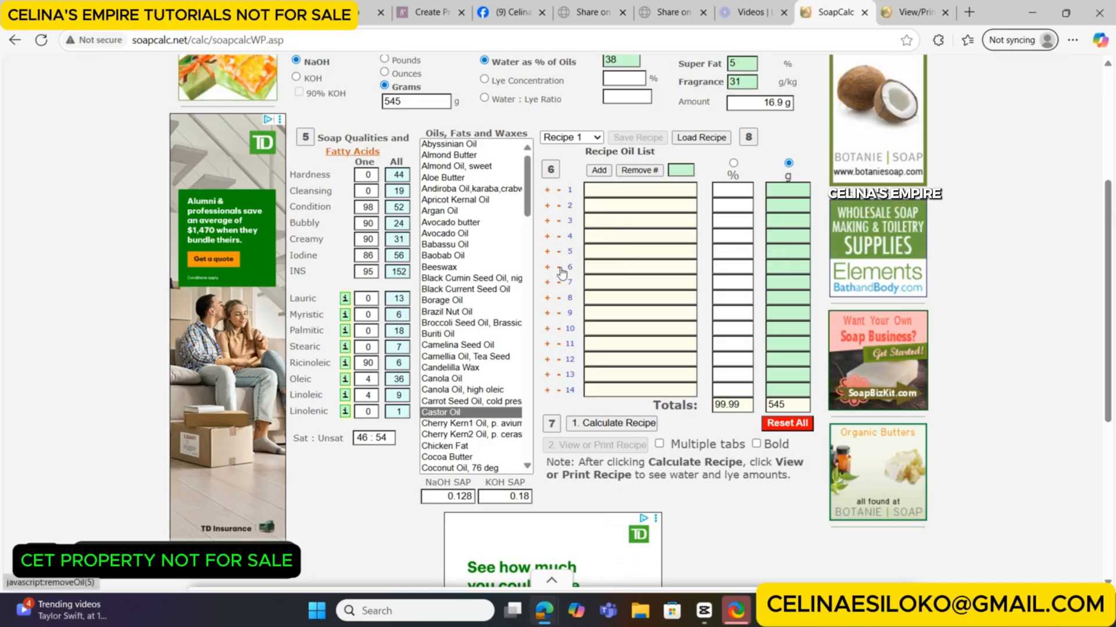
pyautogui.click(546, 190)
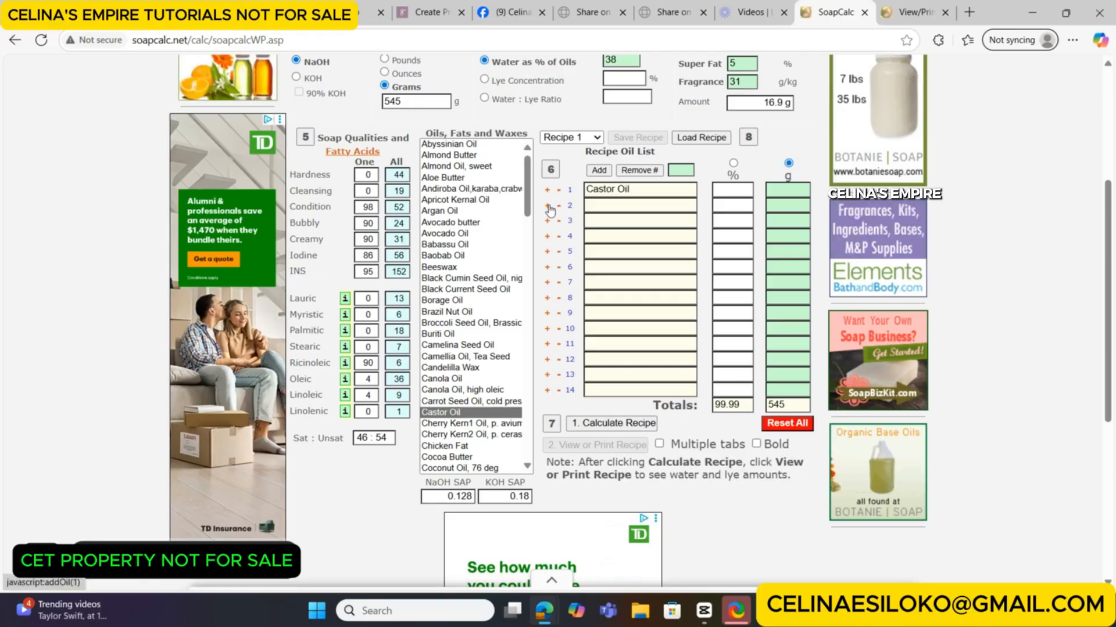
pyautogui.click(546, 206)
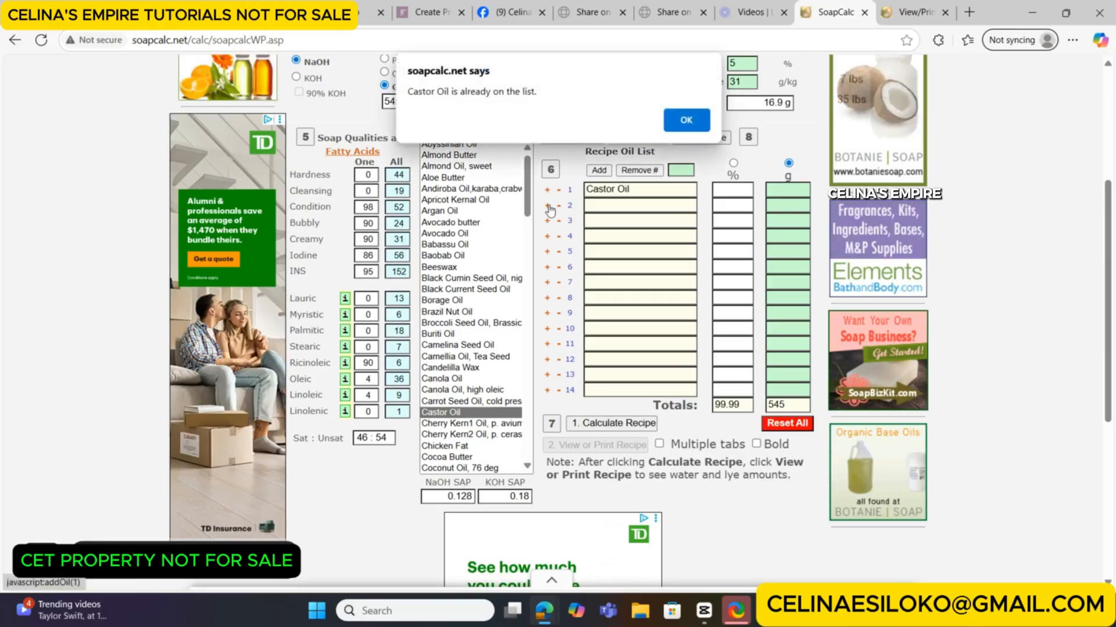
pyautogui.click(673, 122)
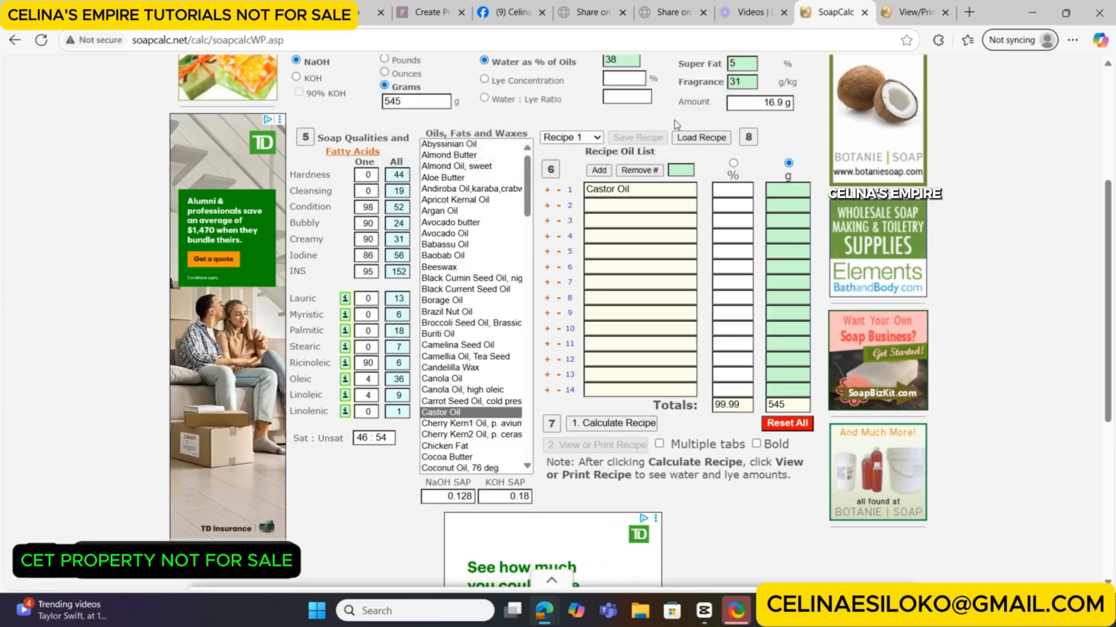
pyautogui.click(558, 191)
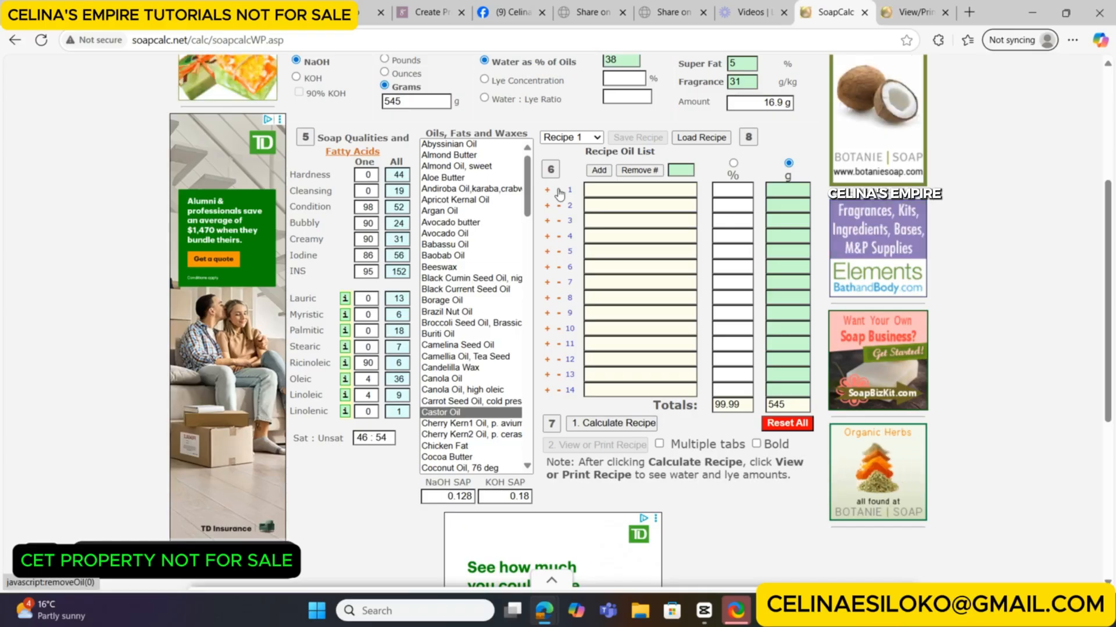
# - Add Aloe Butter to the emptied recipe oil list and return to the printable recipe view
pyautogui.scroll(1, 559, 193)
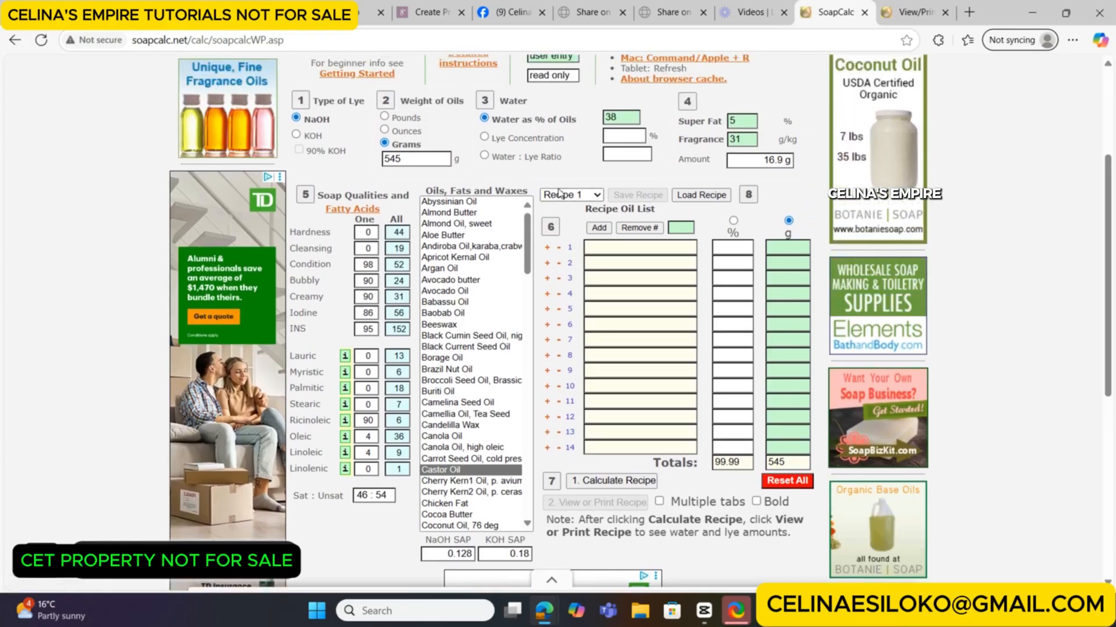
pyautogui.click(454, 236)
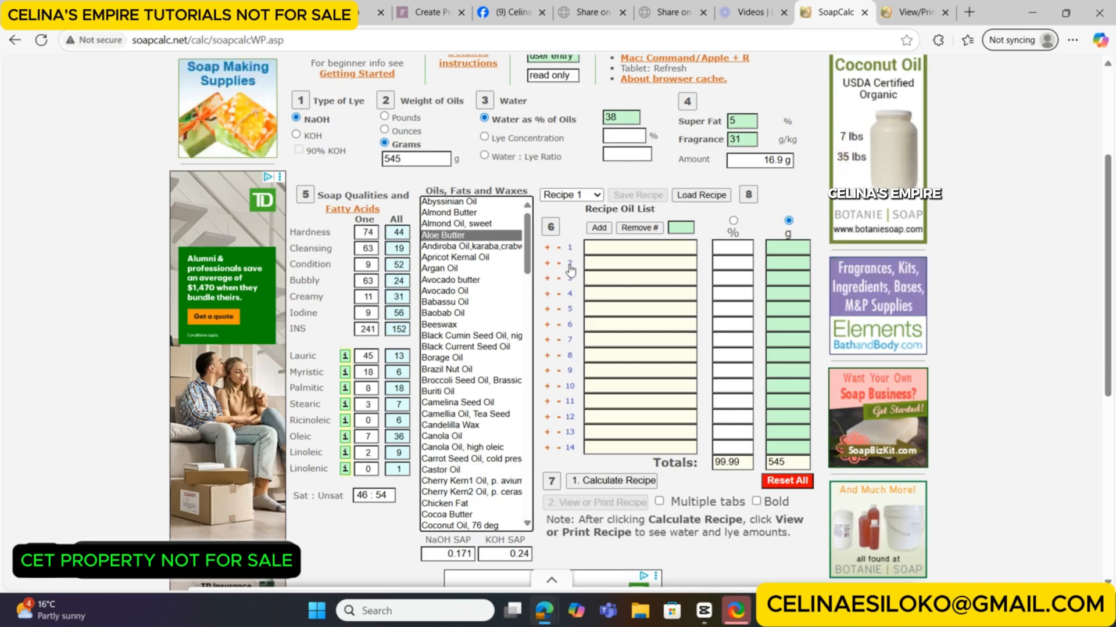
pyautogui.click(598, 228)
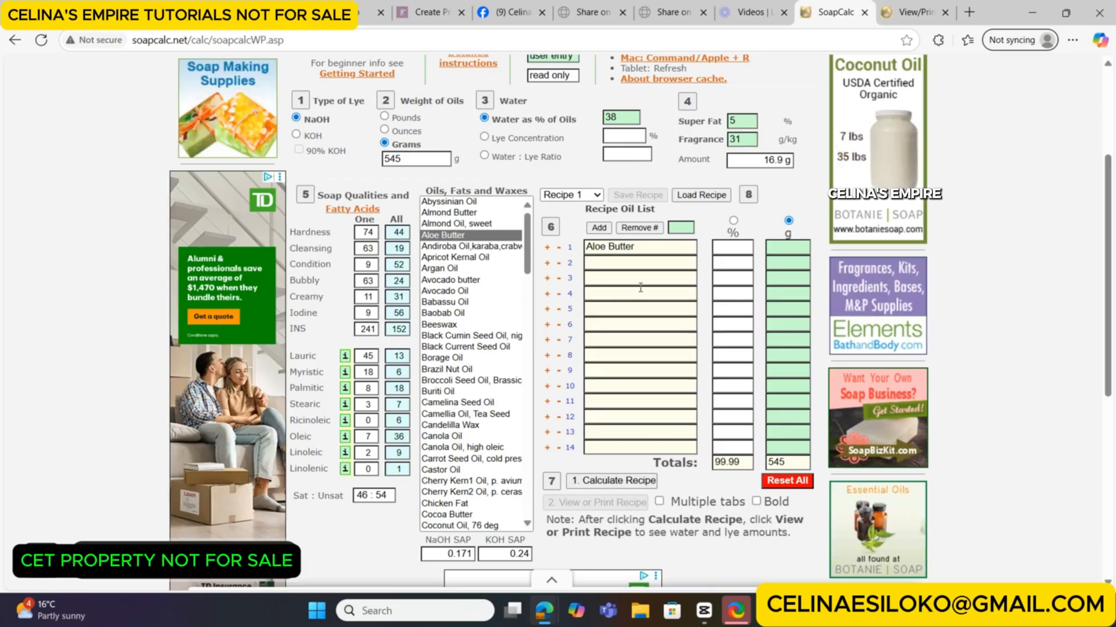
pyautogui.click(891, 13)
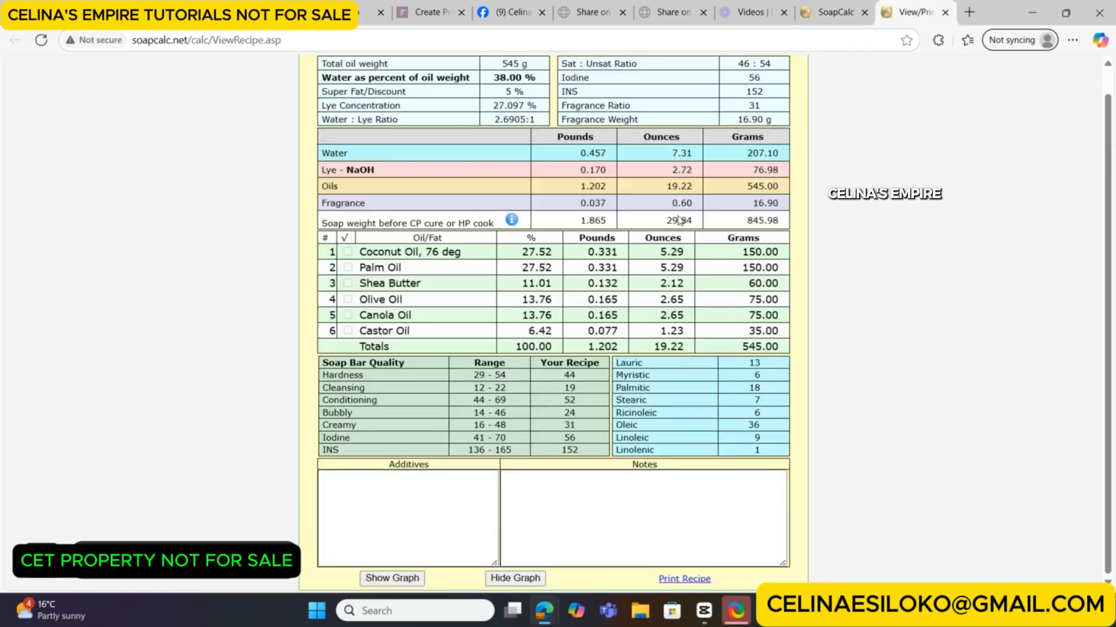